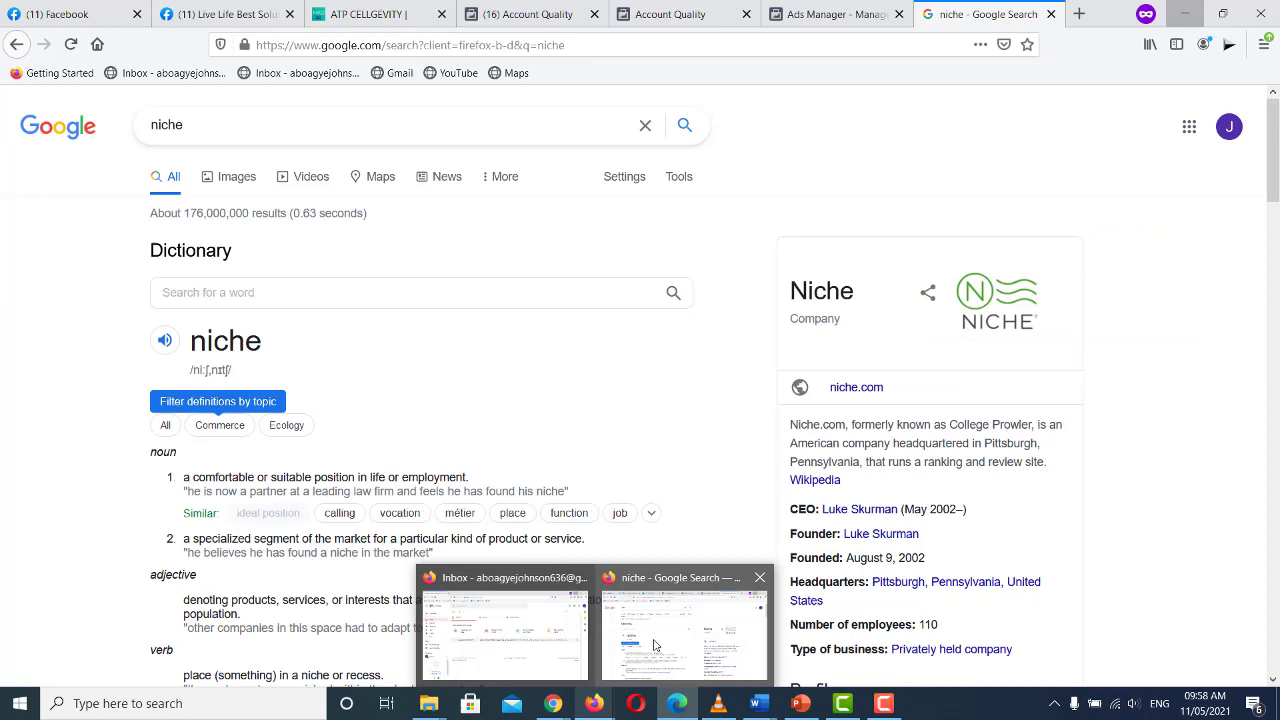
- Check the restricted account's quality status, then close the ATP ad draft without publishing
left_click(655, 645)
left_click(841, 8)
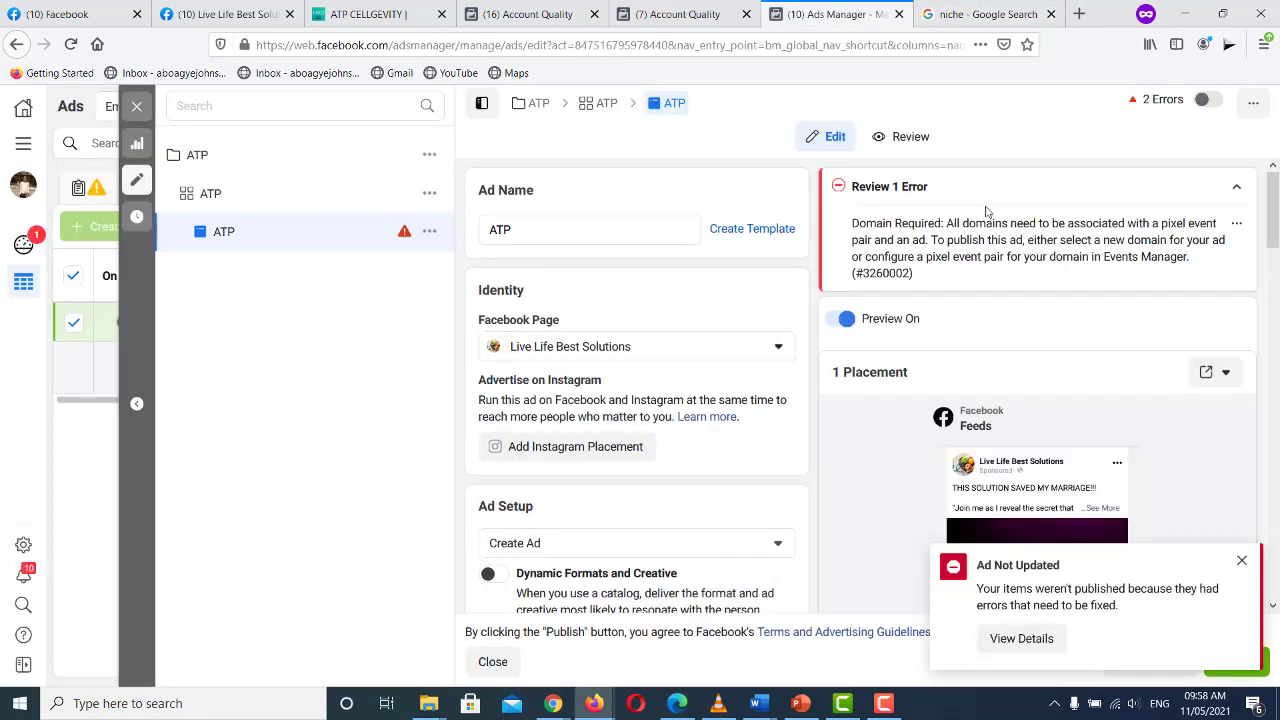
left_click(680, 14)
left_click(530, 14)
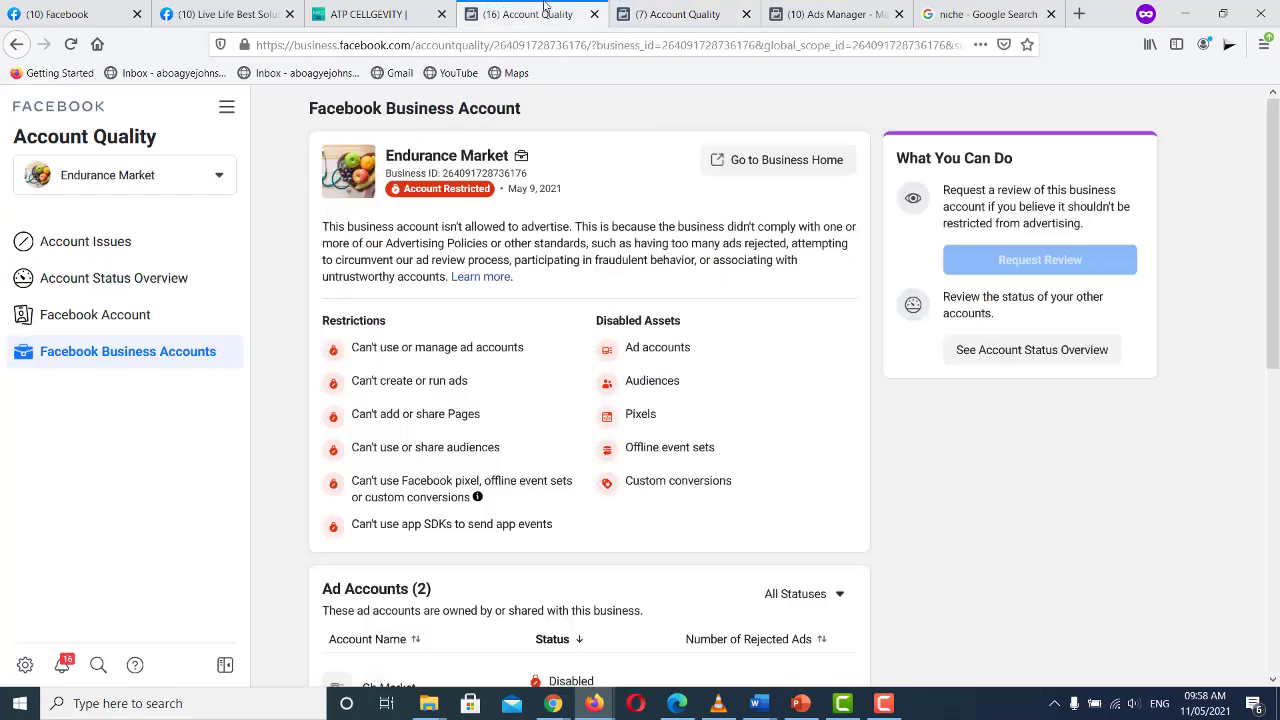
left_click(779, 7)
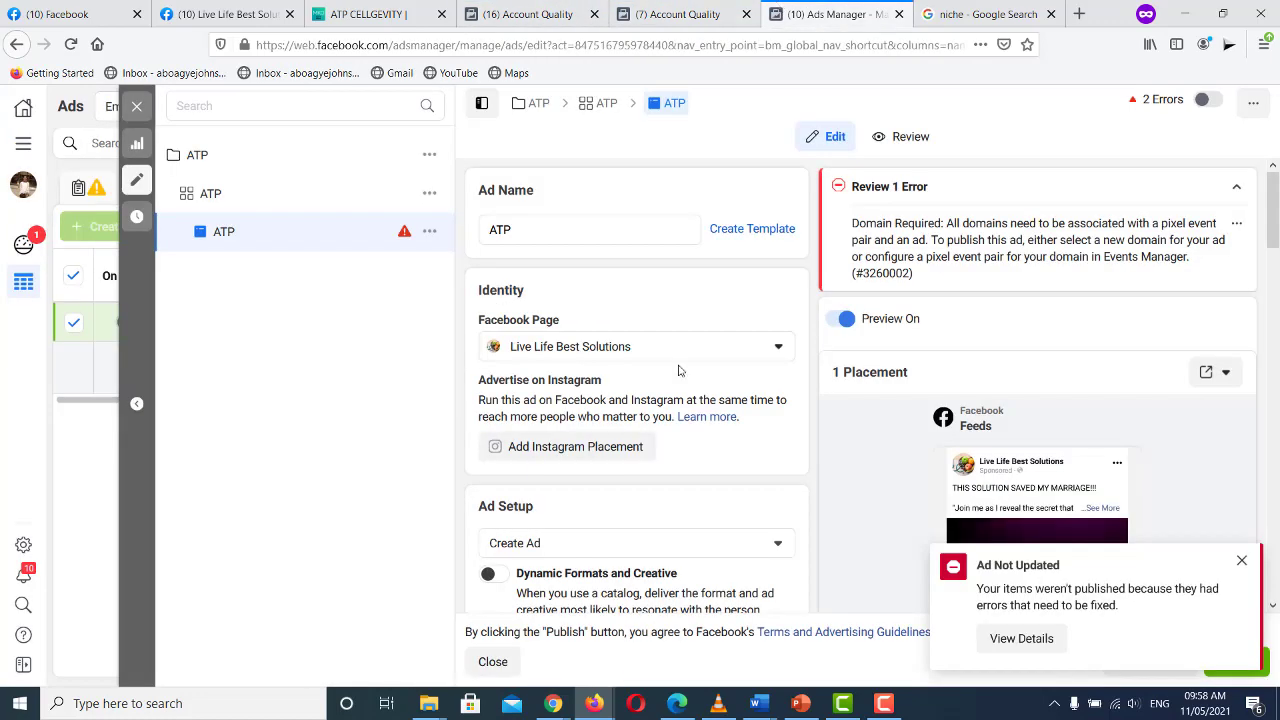
left_click(490, 663)
left_click(670, 387)
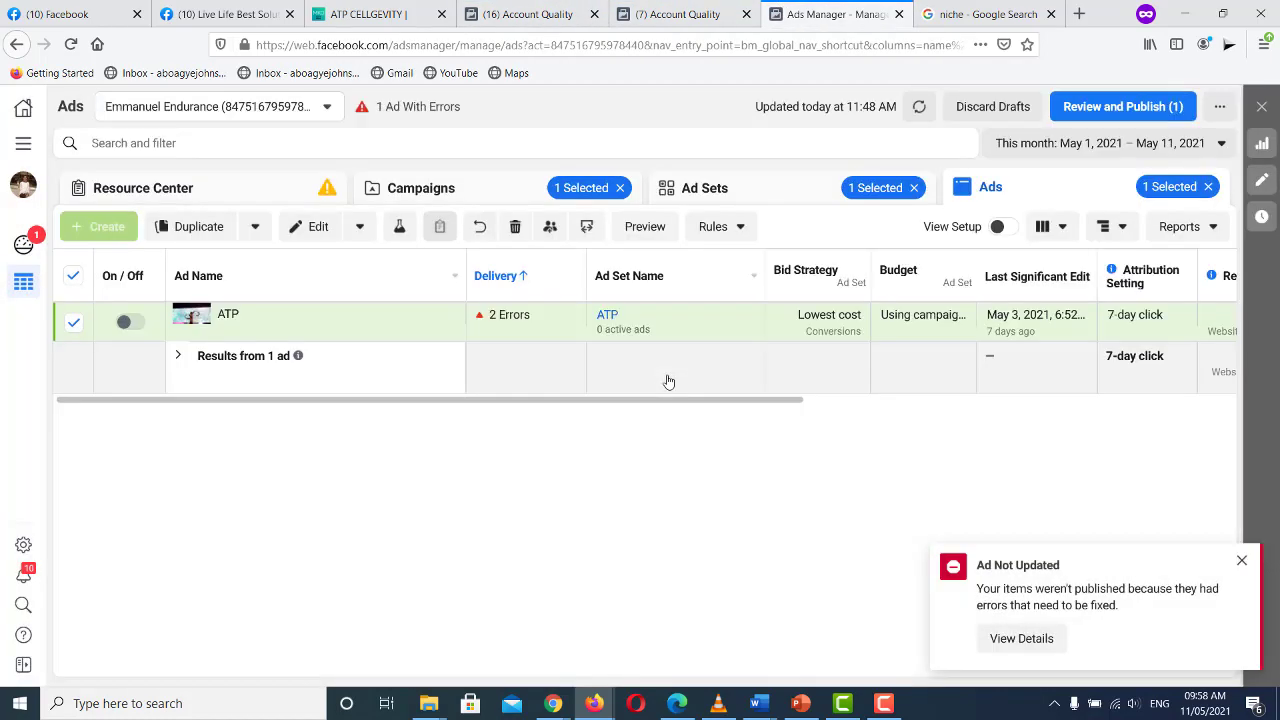
- Review ad sets and campaigns with the ATP filter cleared, and open the MET - men ad set
left_click(697, 190)
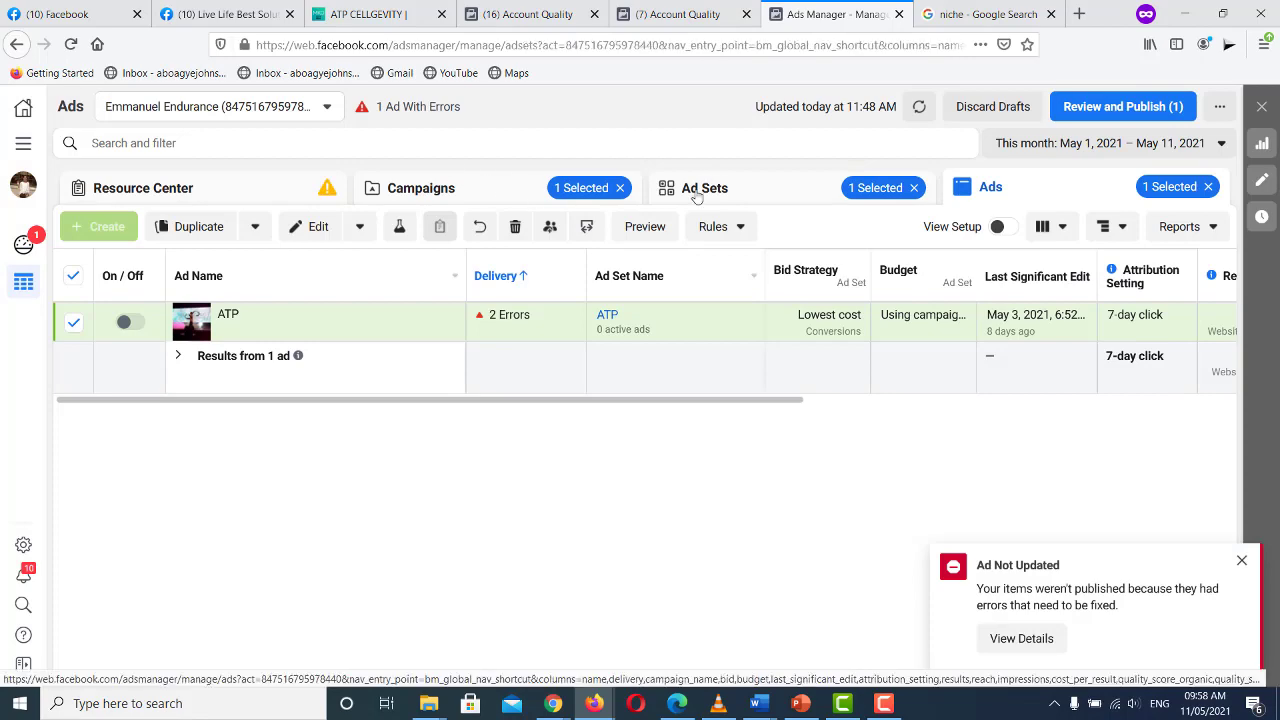
left_click(460, 187)
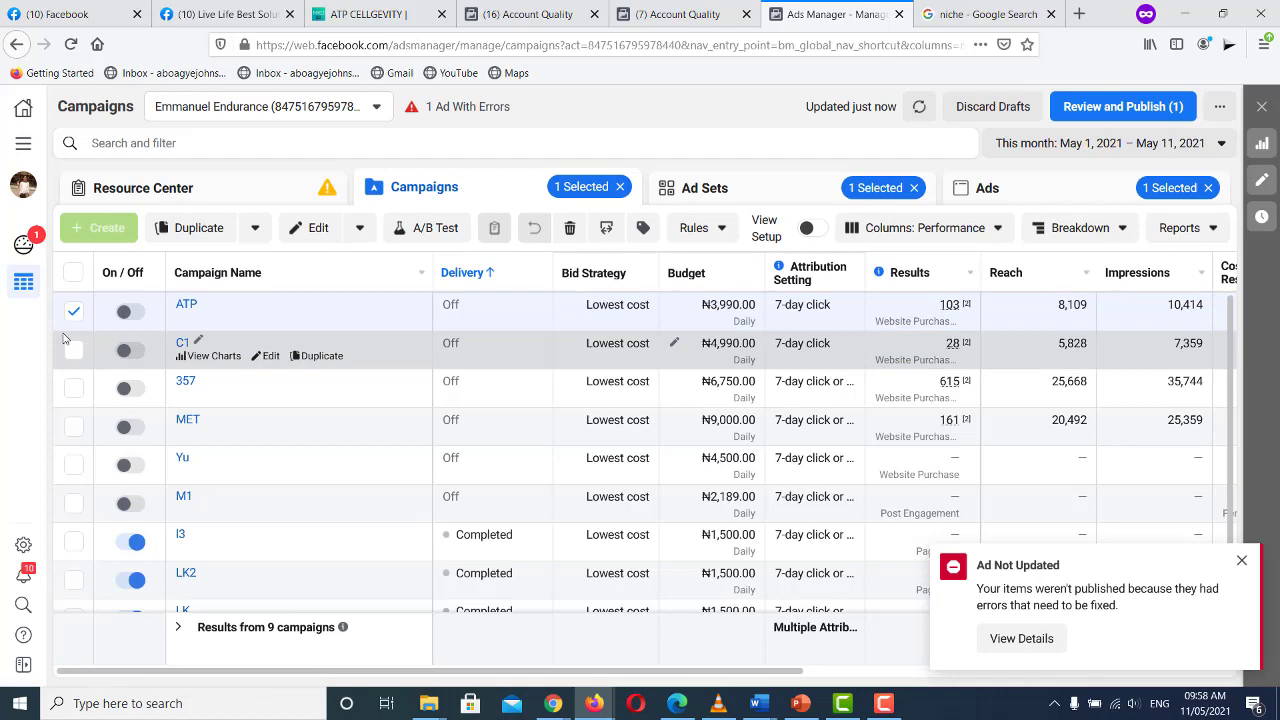
left_click(73, 312)
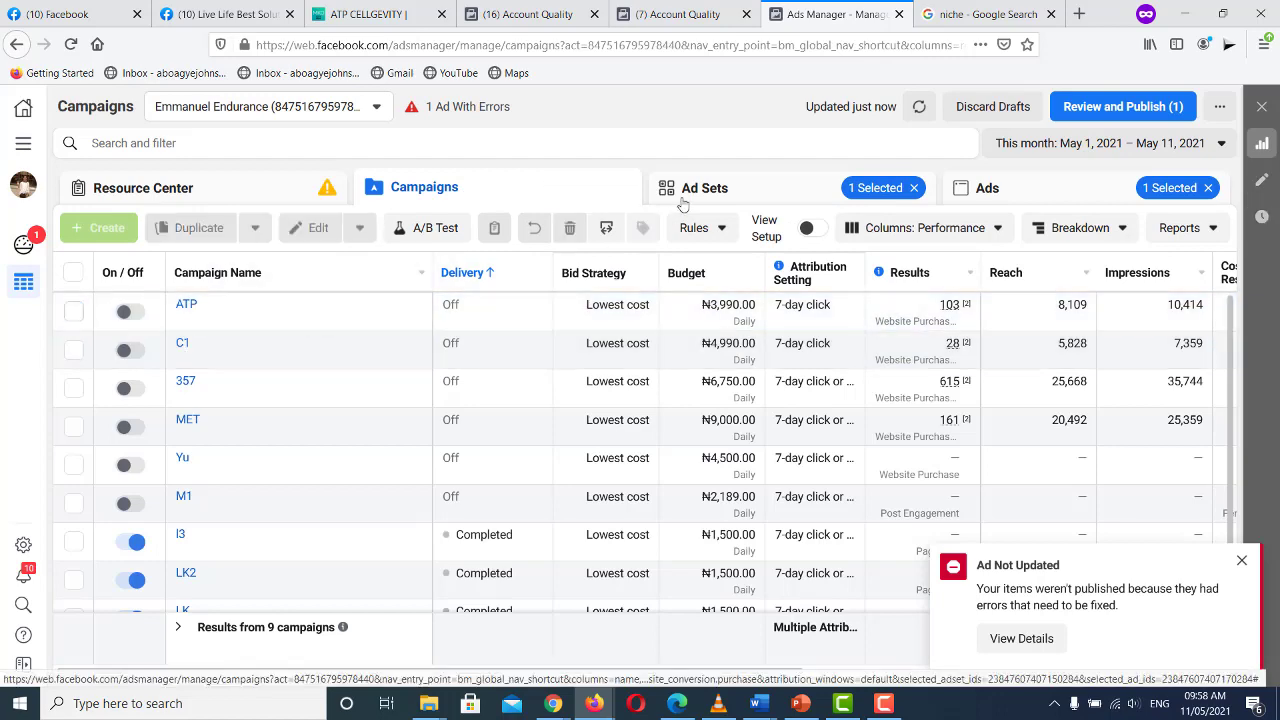
left_click(688, 190)
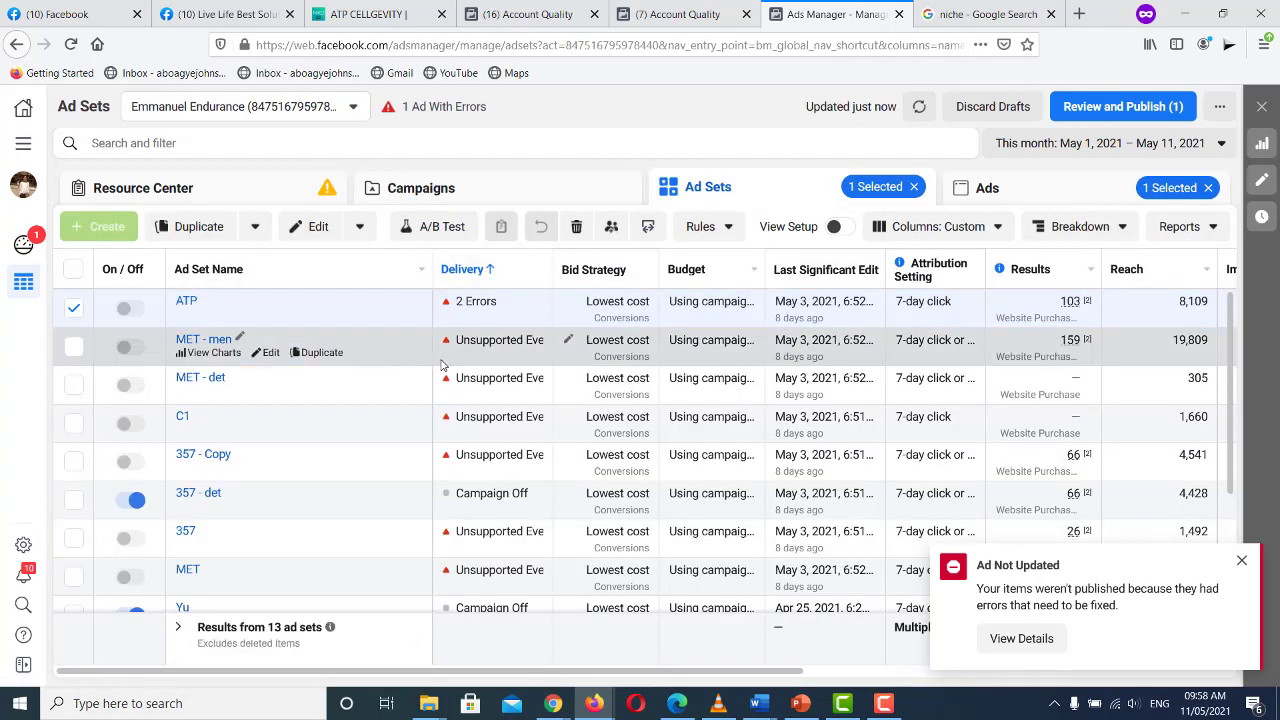
left_click(269, 362)
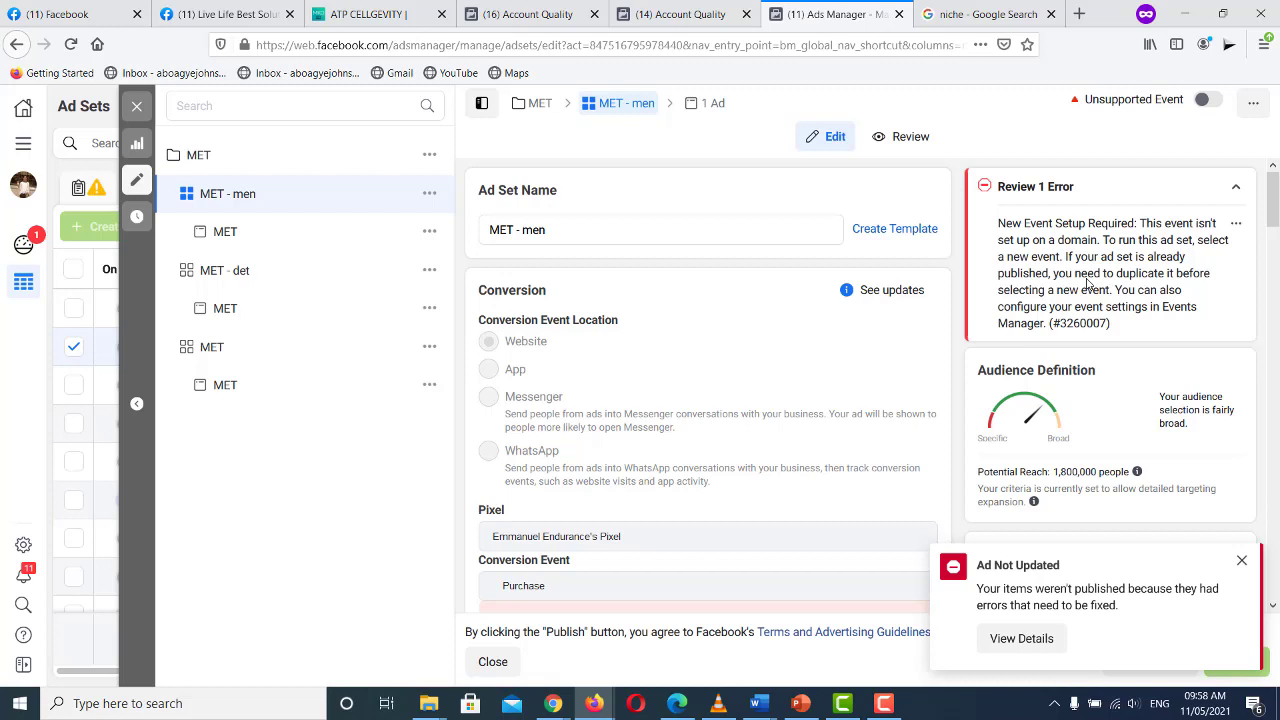
left_click(1184, 14)
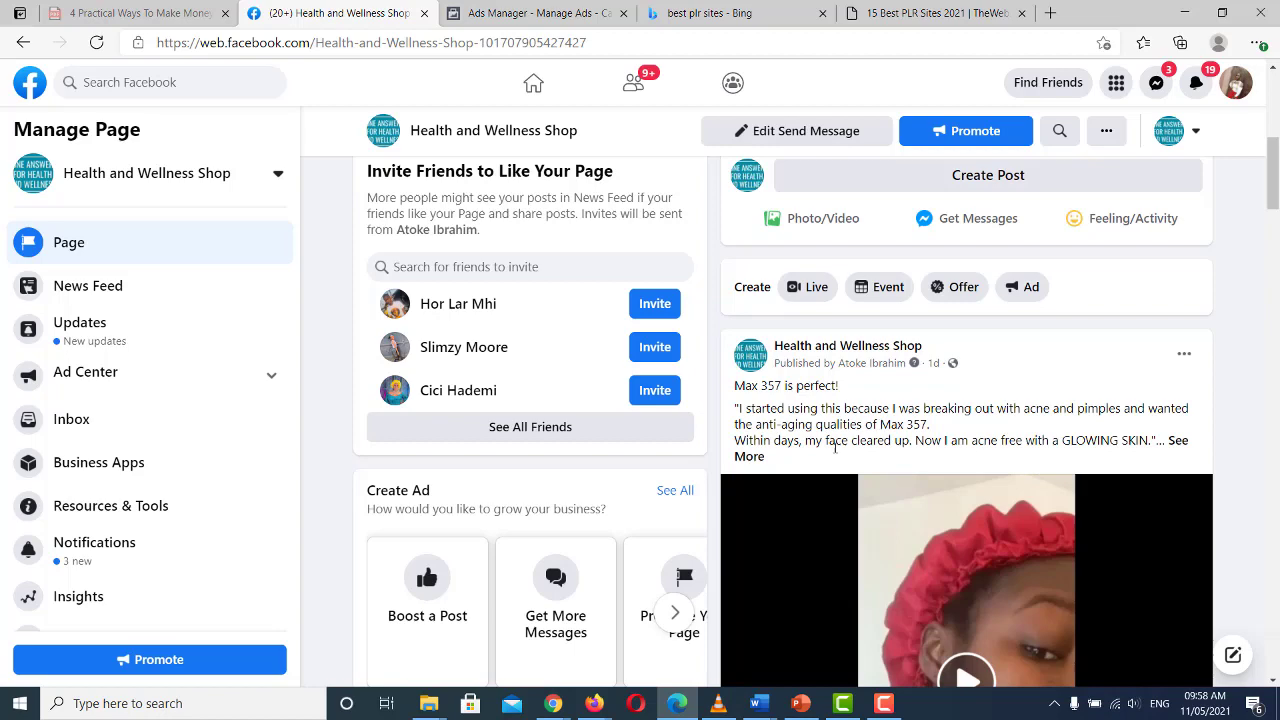
mouse_move(757, 703)
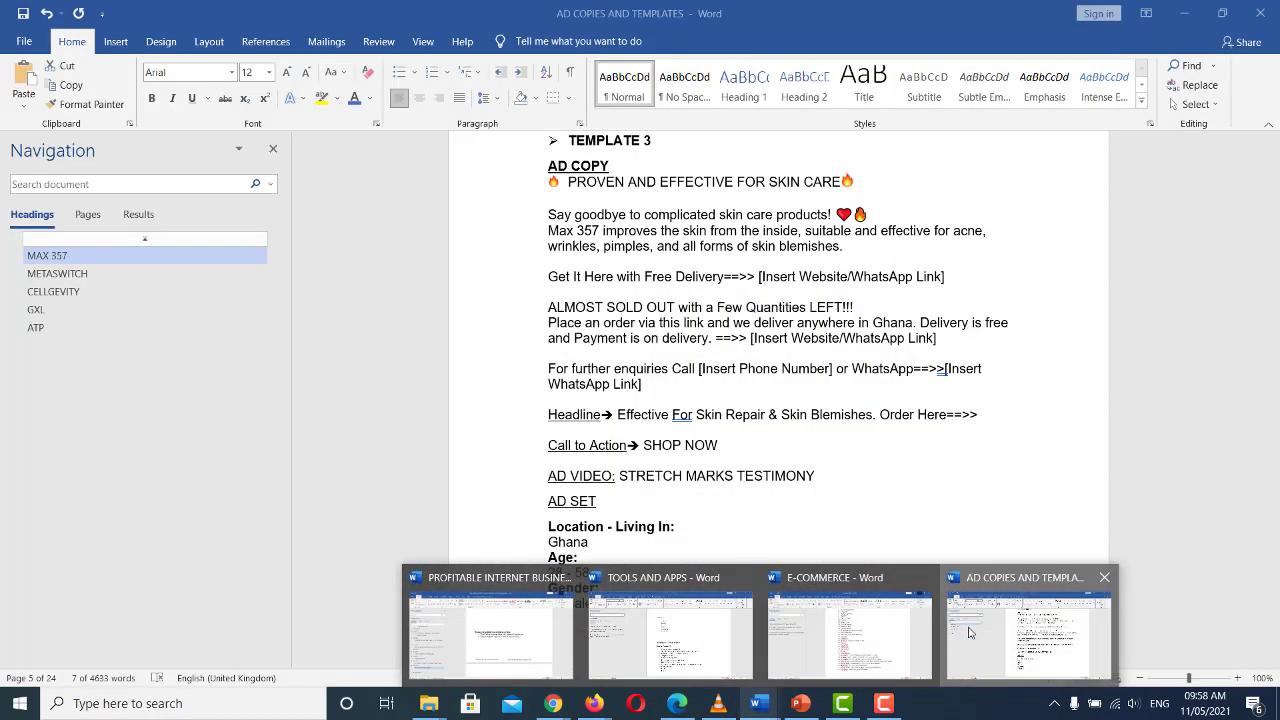
- Select the Template 3 Max 357 ad copy in the AD COPIES AND TEMPLATES document
left_click(1034, 612)
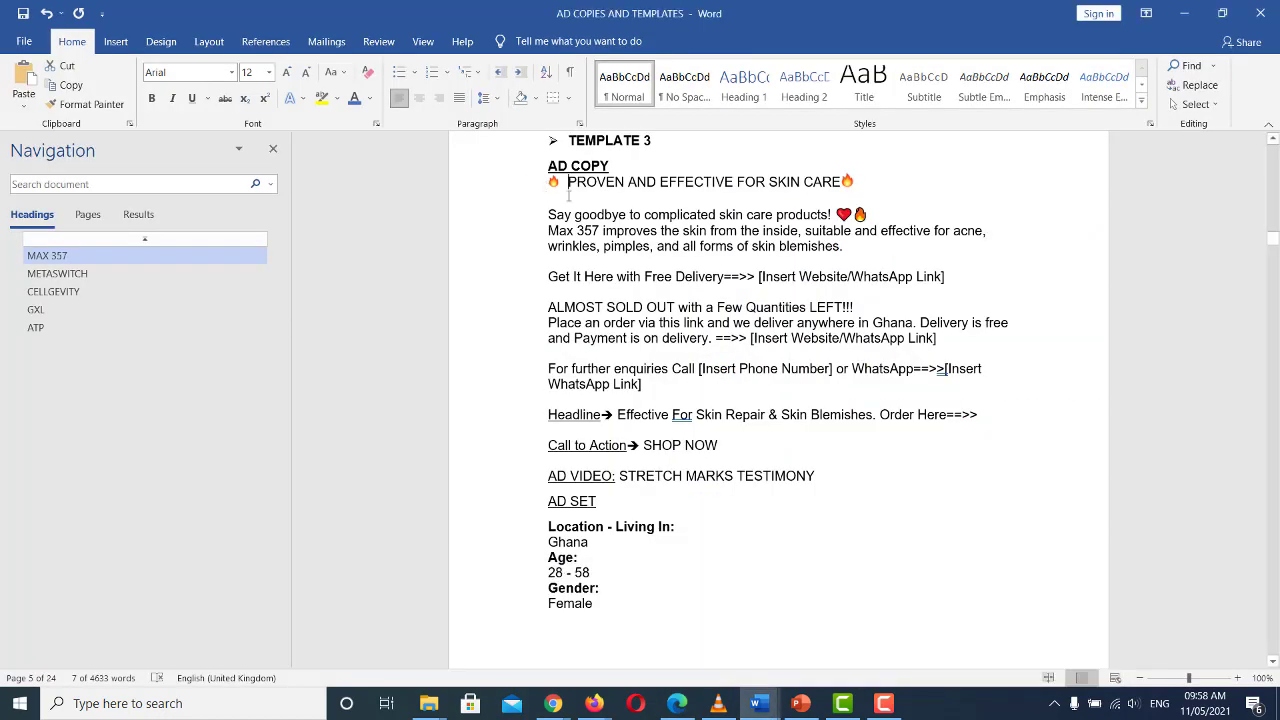
mouse_move(568, 195)
left_mouse_down()
mouse_move(864, 360)
mouse_move(849, 381)
left_mouse_up()
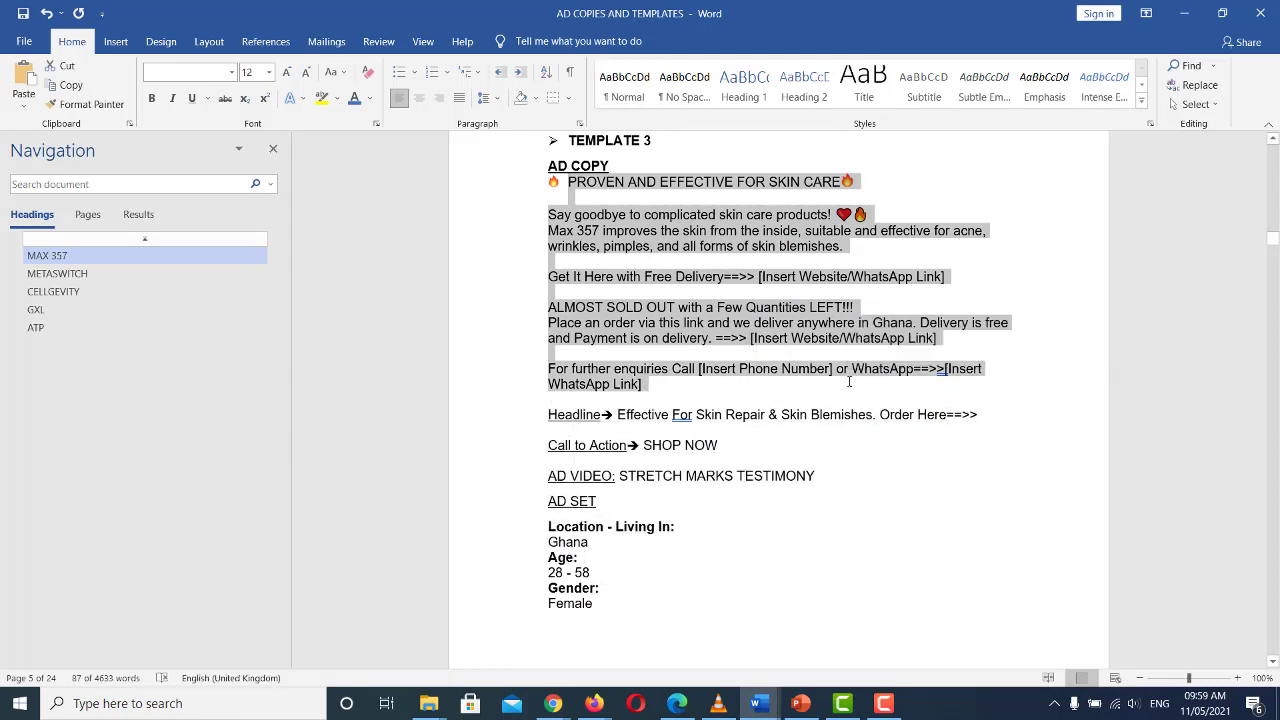
left_click(1184, 13)
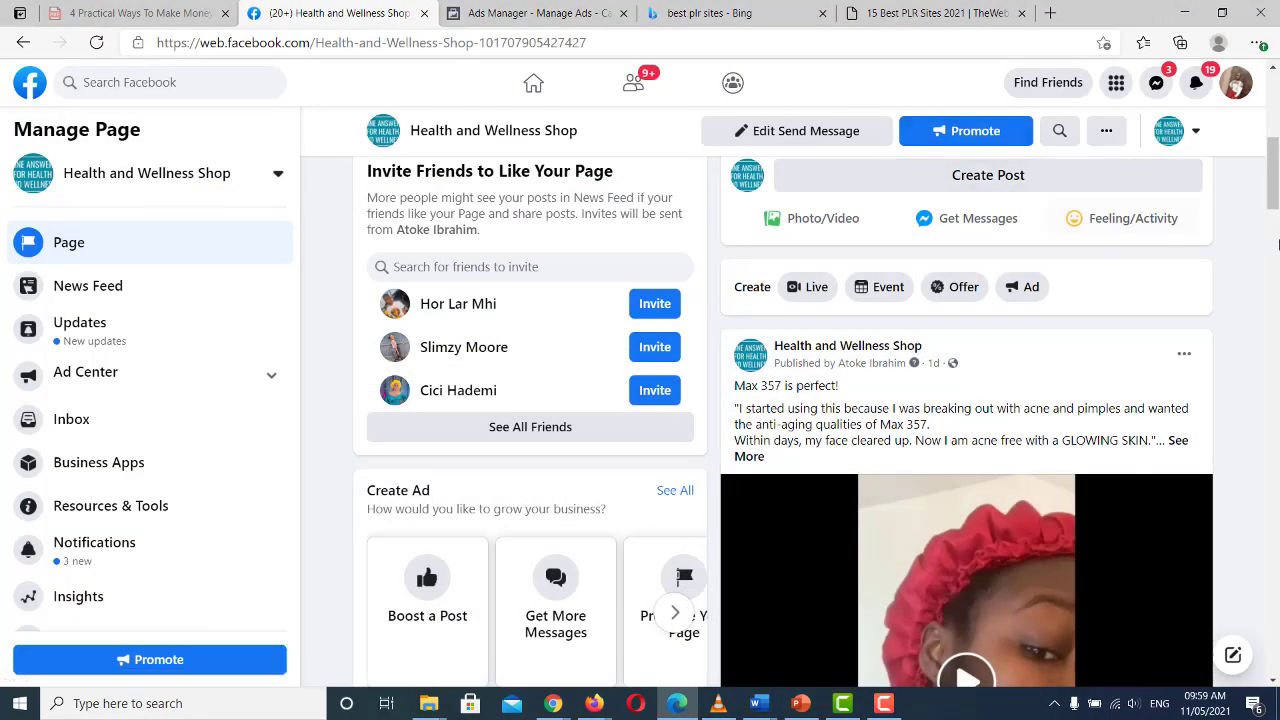
- Start a page post with the pasted Max 357 ad copy and a headline line above it
scroll(1276, 163, "up", 3)
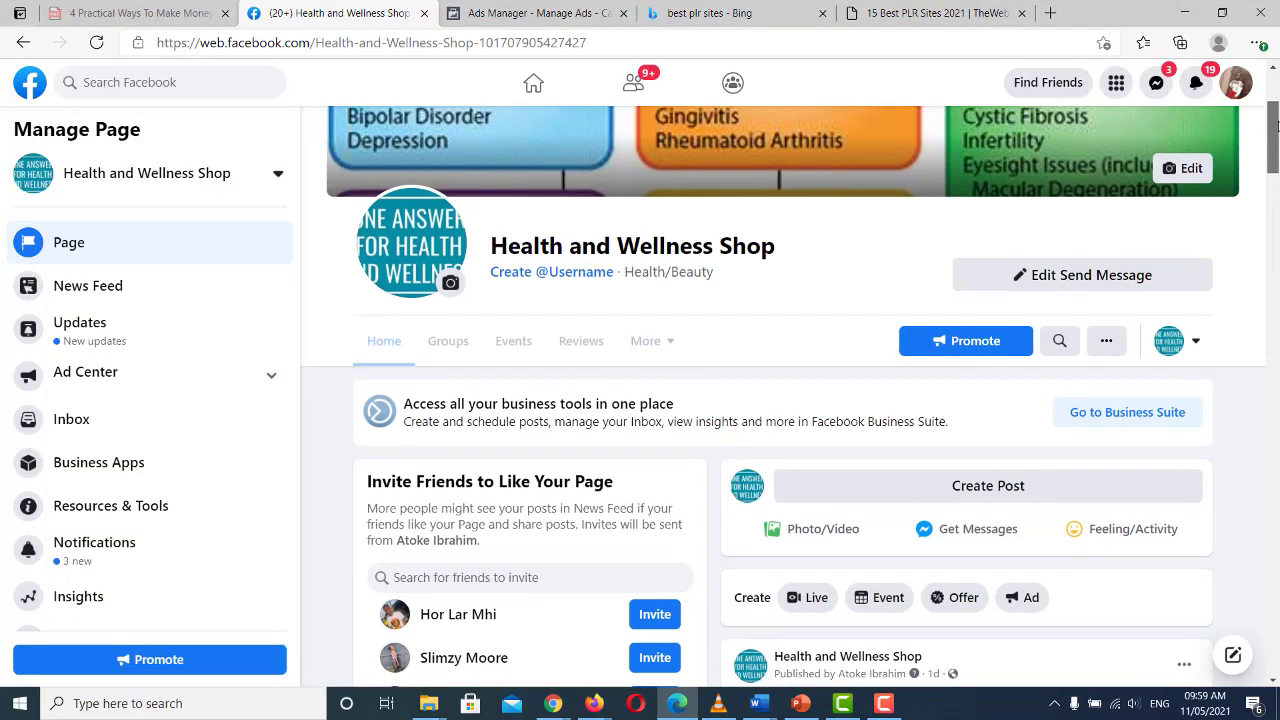
left_click(981, 513)
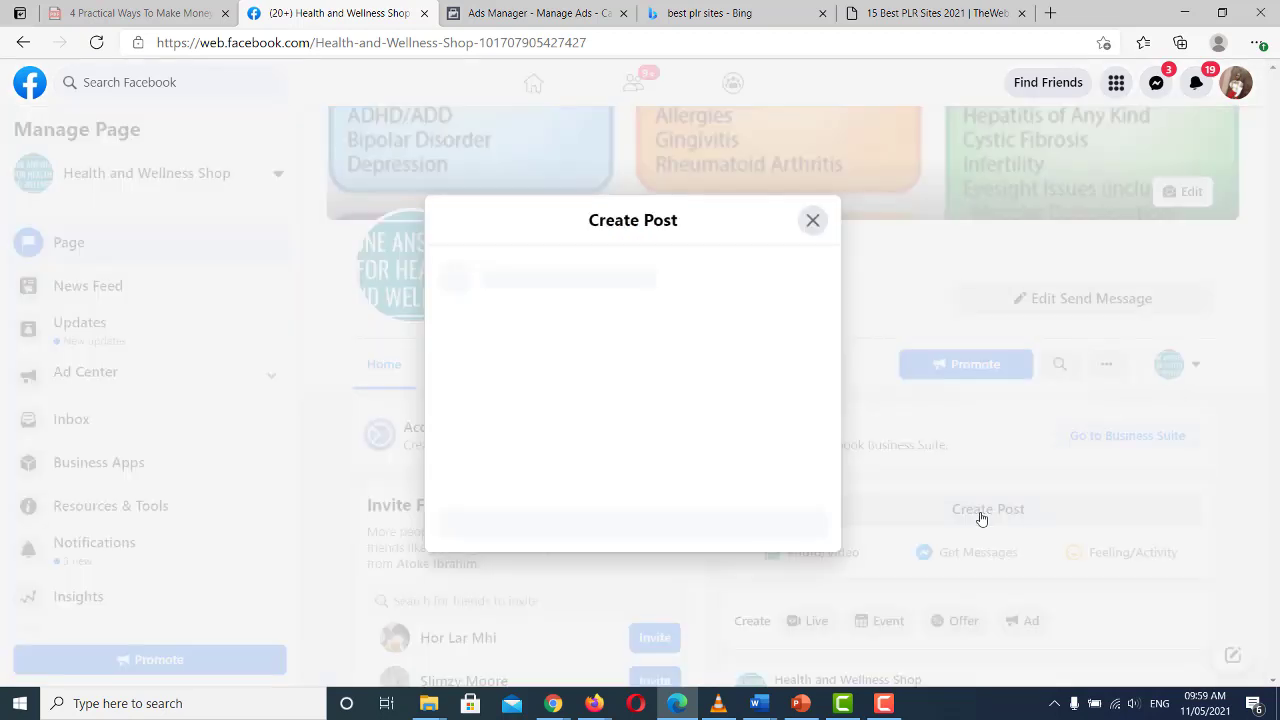
key("ctrl+v")
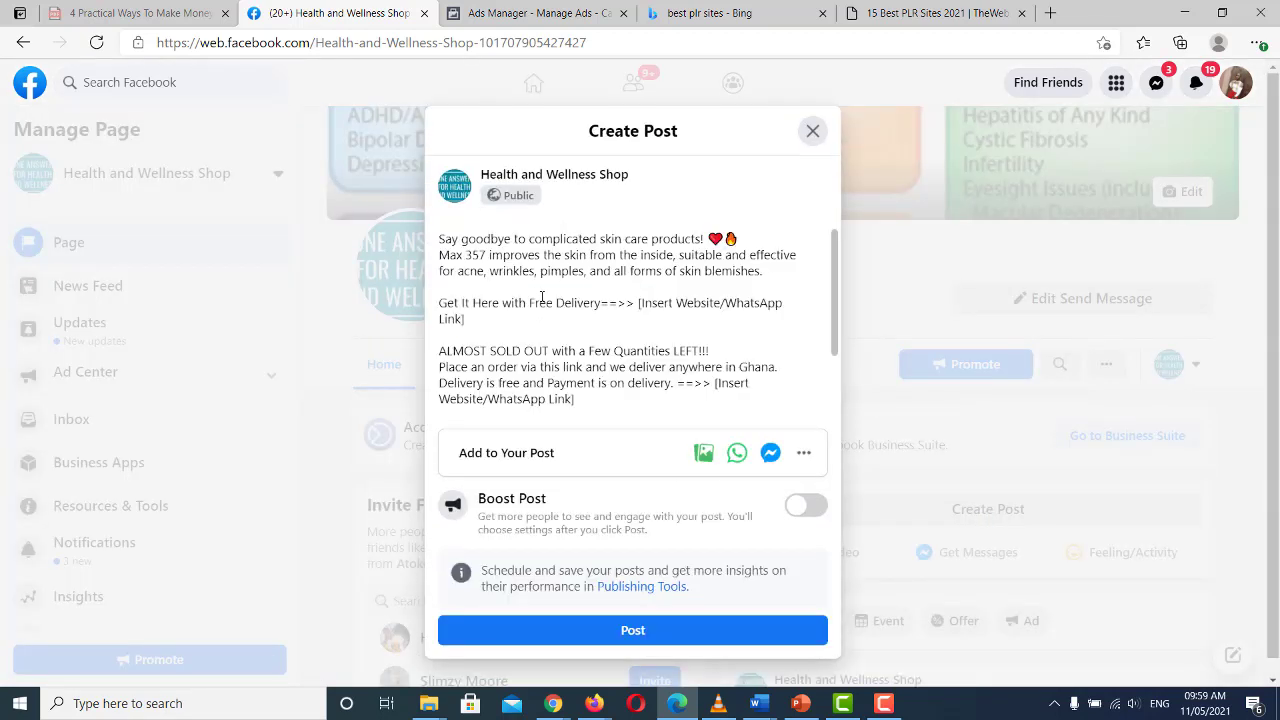
left_click(727, 220)
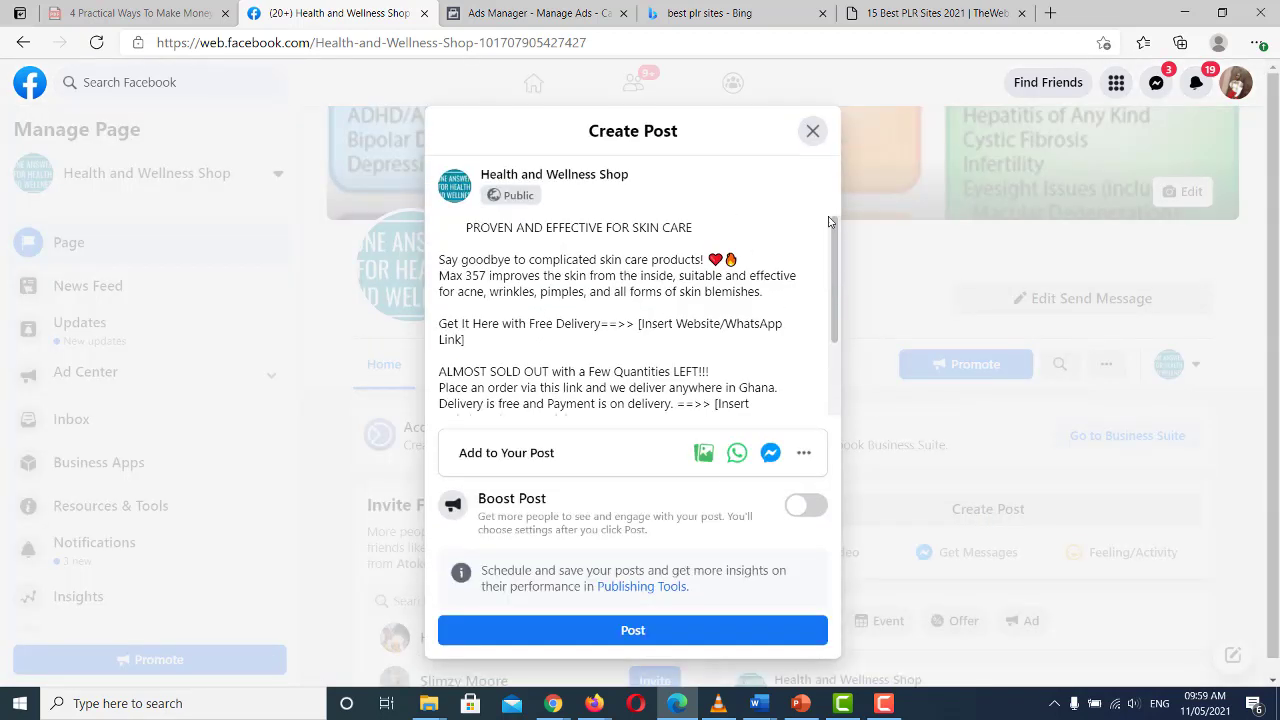
key("ctrl+v")
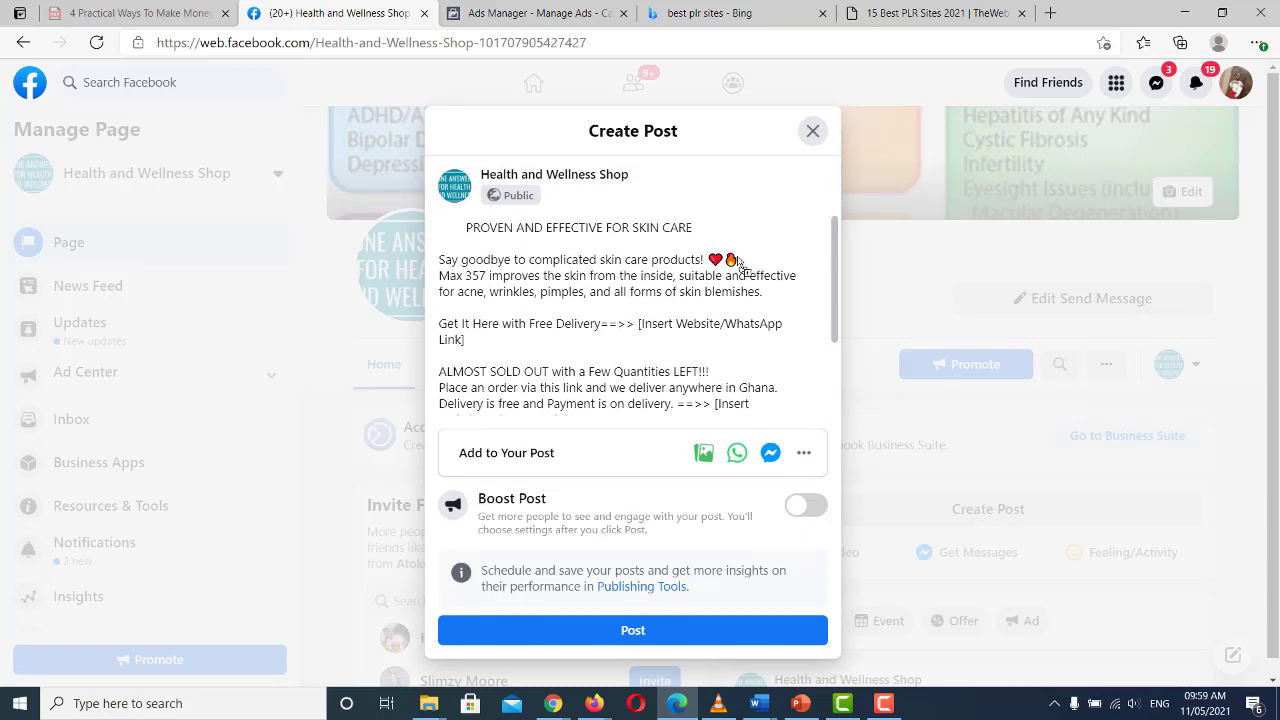
- Place the heart and fire emojis right after the headline, removing the stray space
key("Right")
key("shift+Left")
key("shift+Left")
key("shift+Right")
key("ctrl+c")
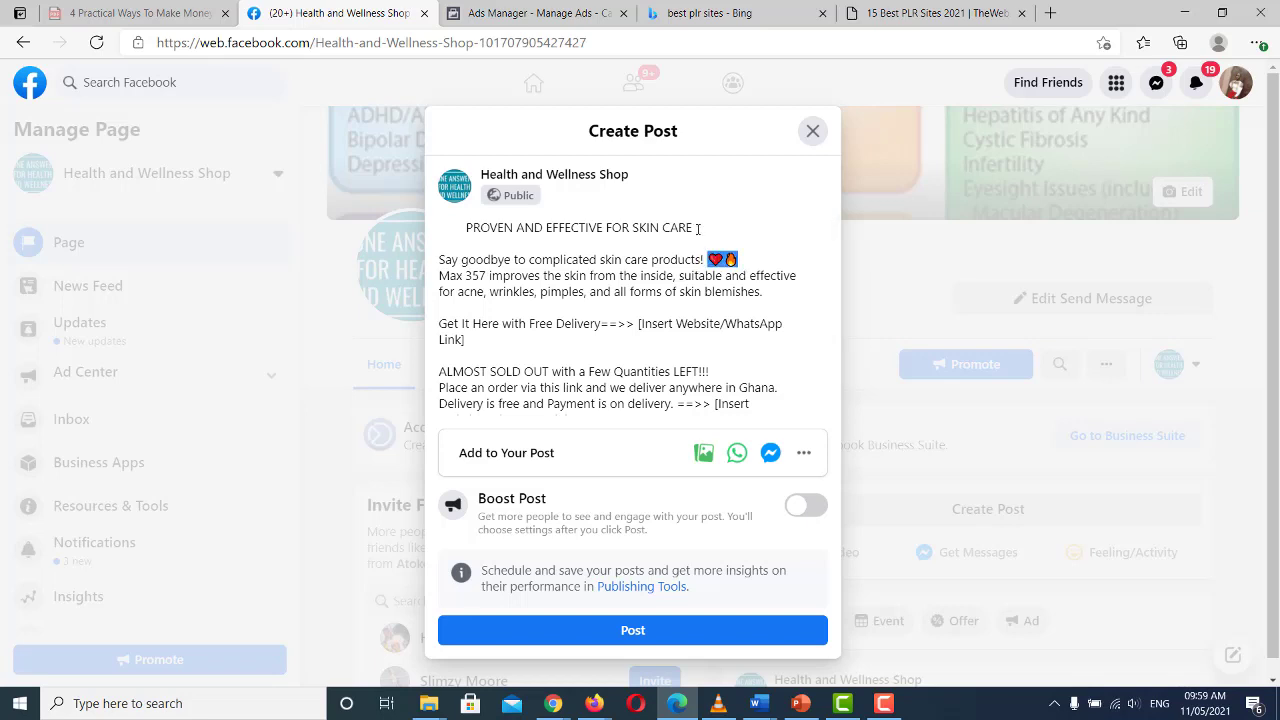
left_click(698, 228)
key("ctrl+v")
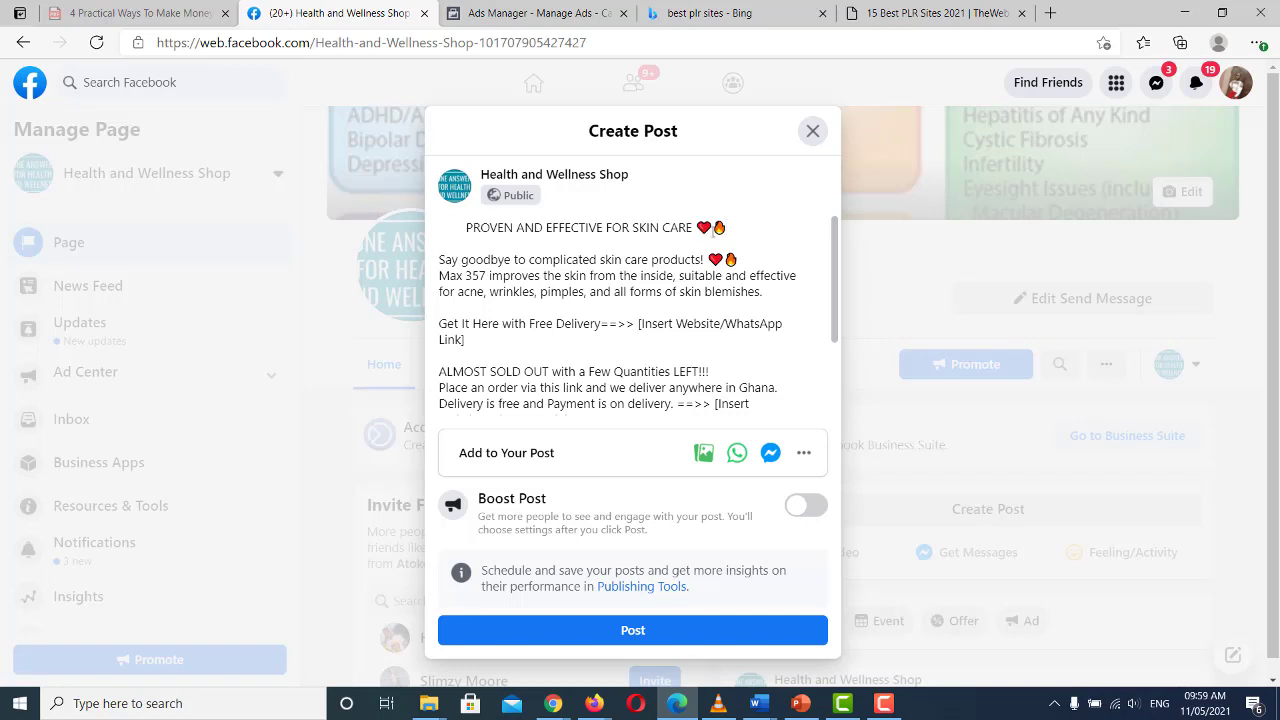
key("BackSpace")
key("BackSpace")
key("BackSpace")
key("BackSpace")
left_click(462, 228)
key("BackSpace")
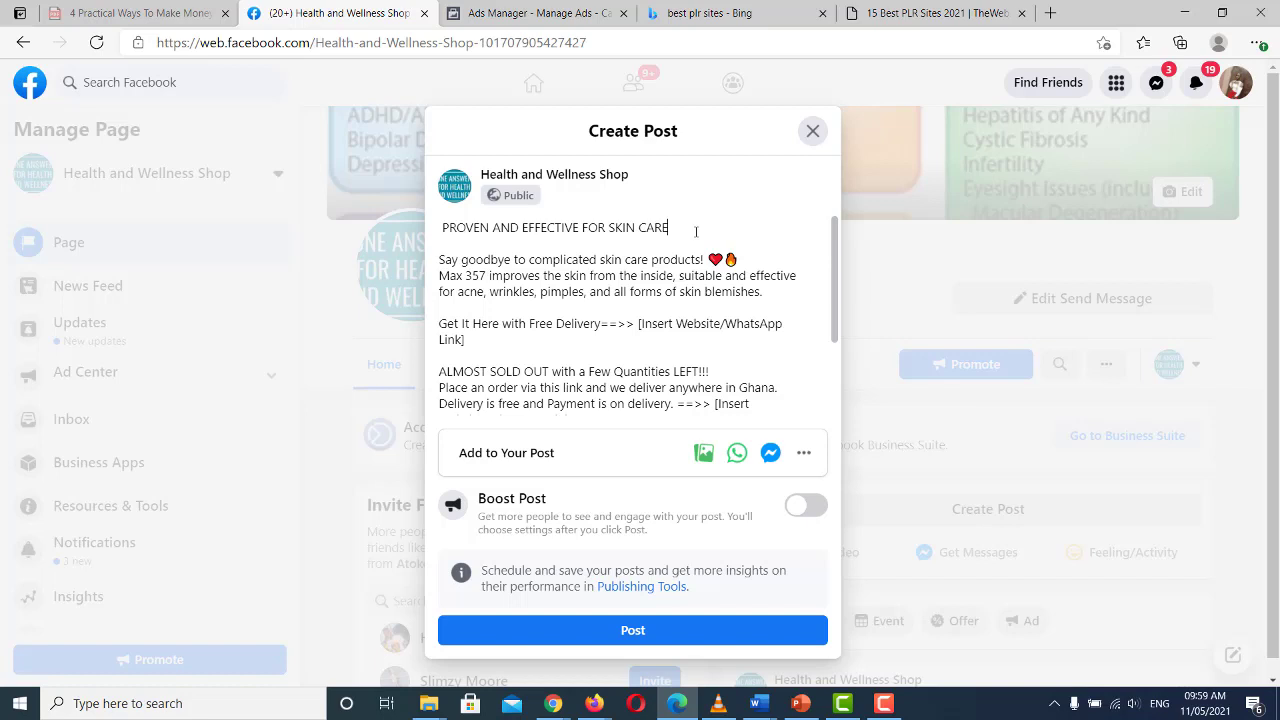
key("ctrl+z")
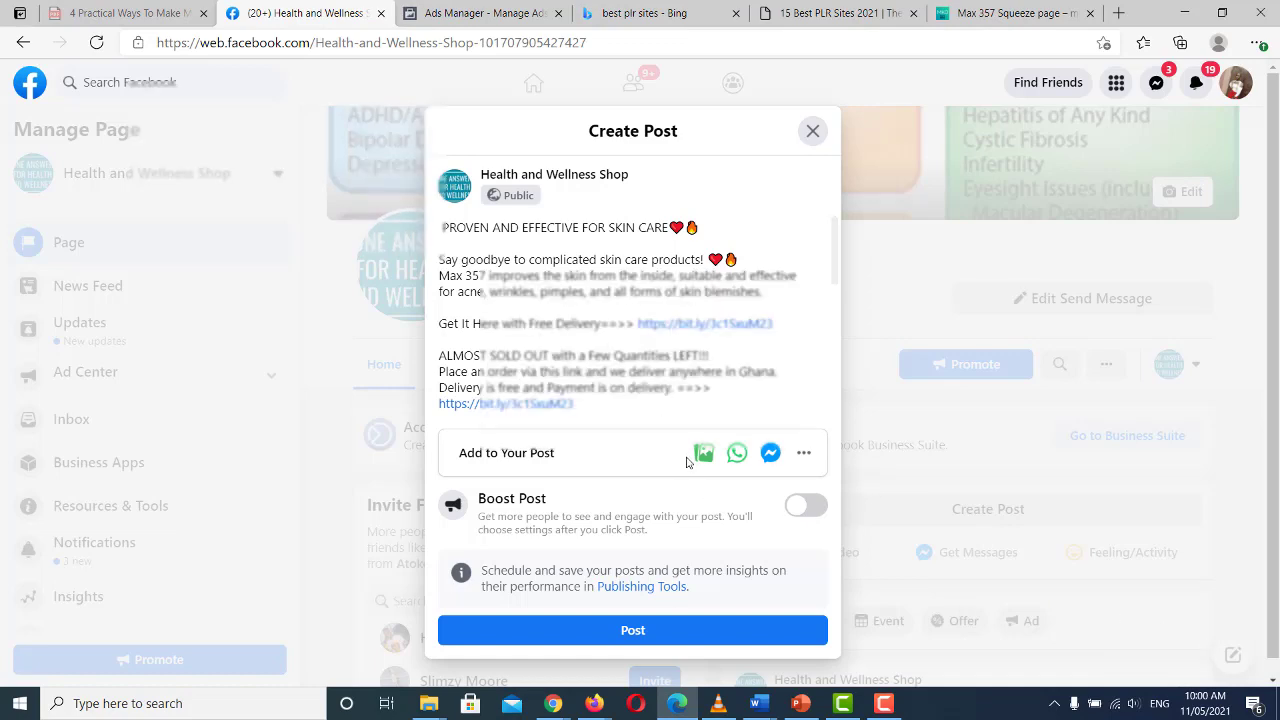
- Attach the stretch marks testimony video from Desktop > AD TEMPLATES > MAX 357 to the post
left_click(704, 455)
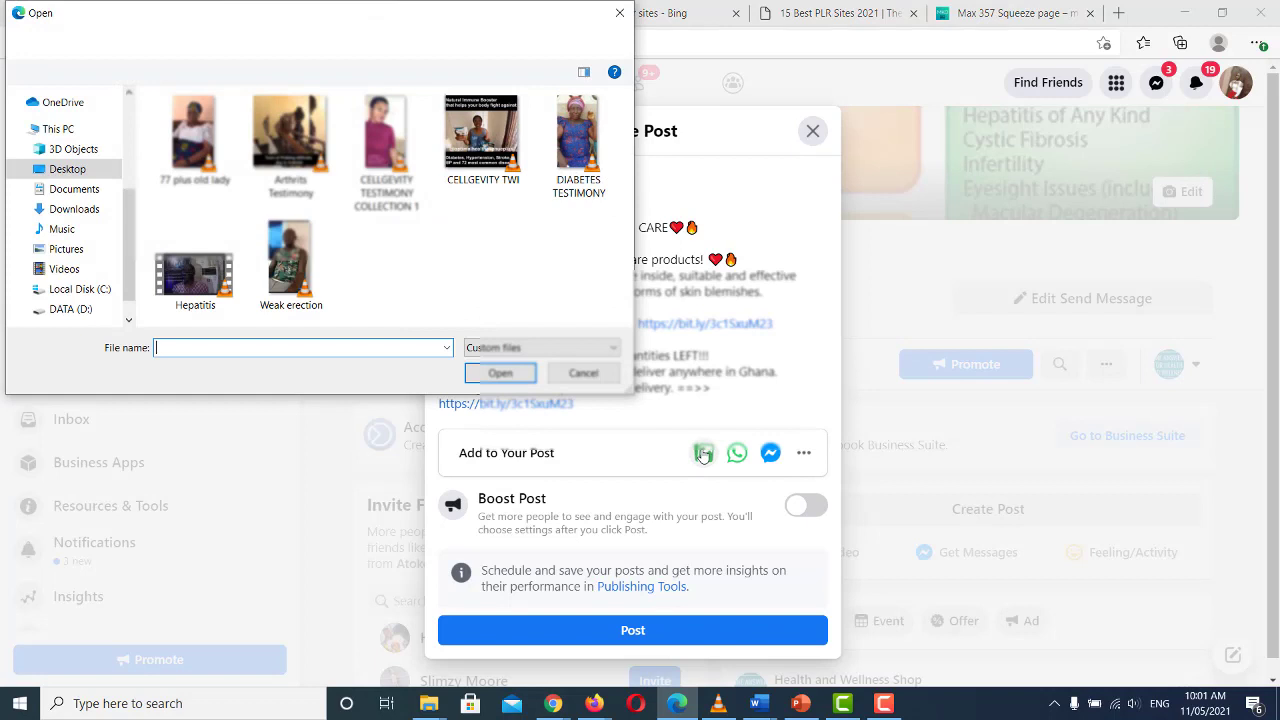
left_click(222, 41)
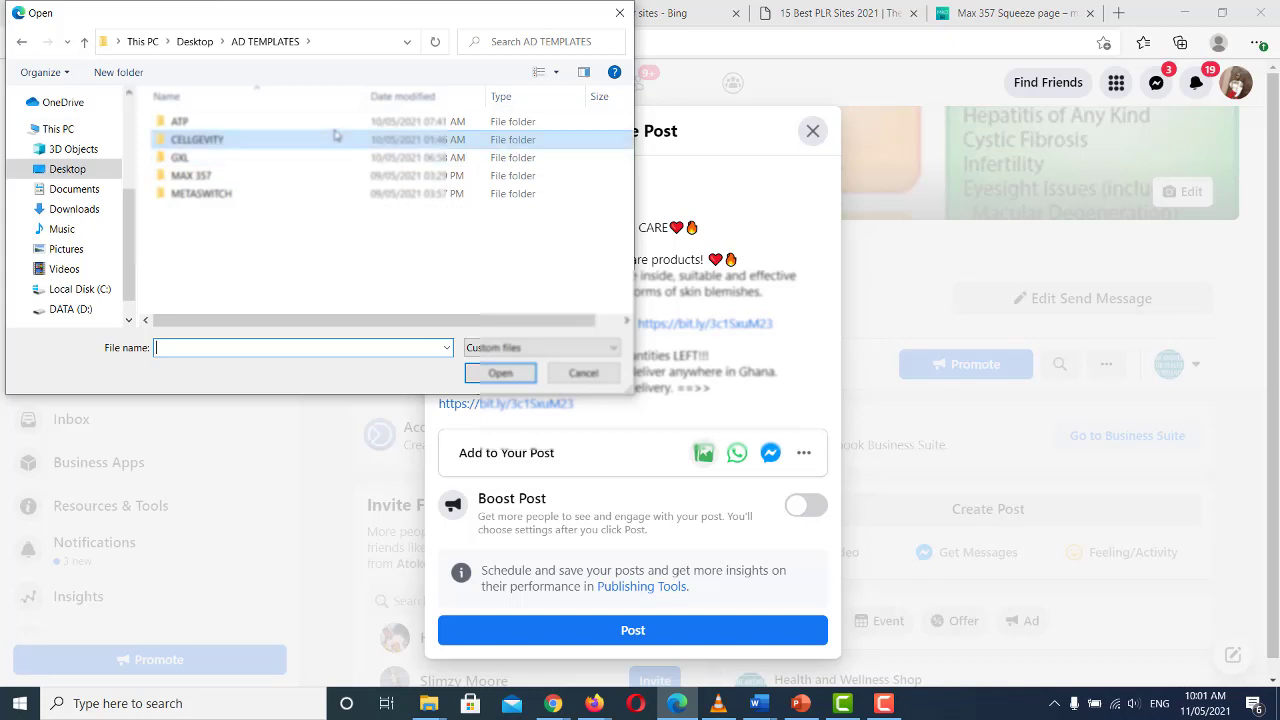
double_click(300, 175)
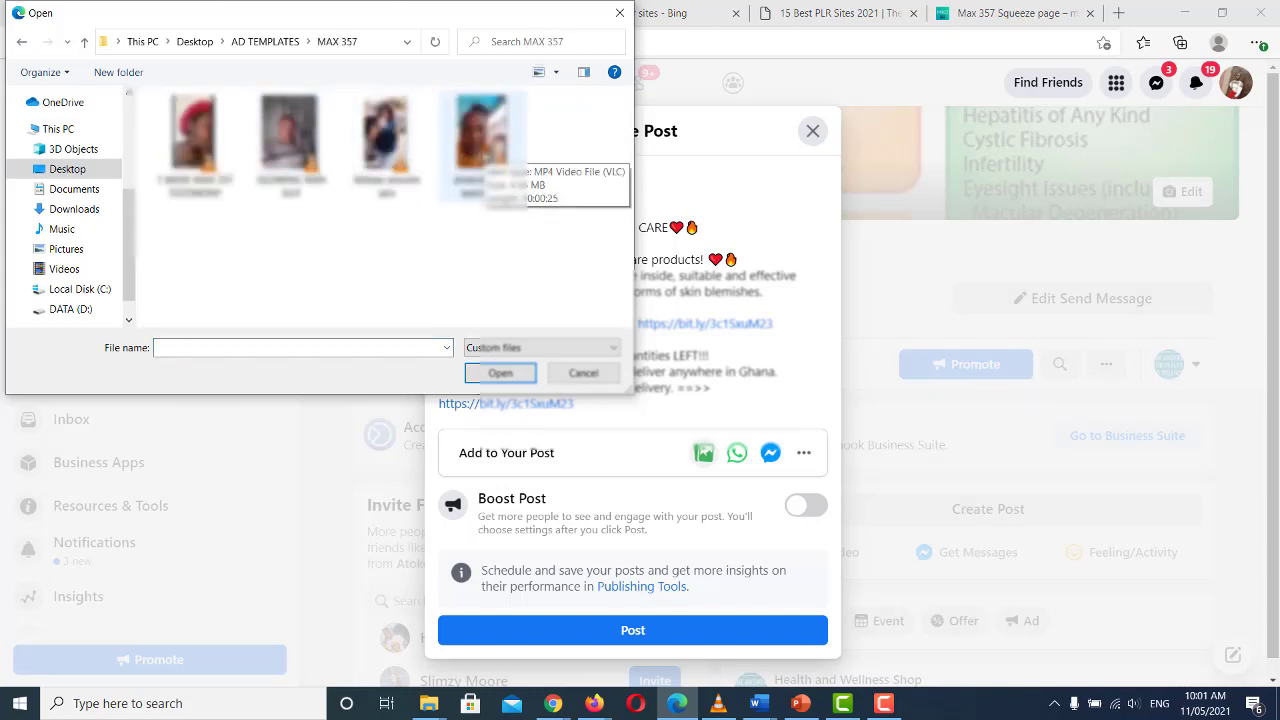
left_click(482, 158)
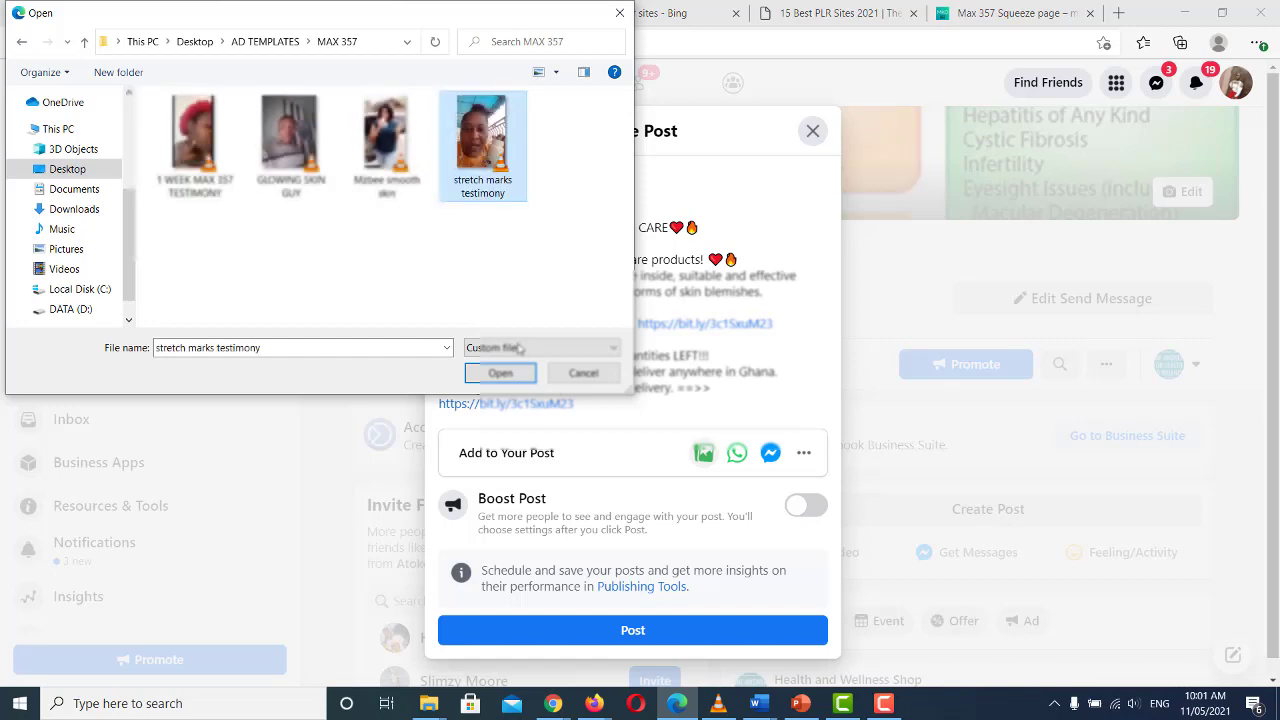
left_click(505, 373)
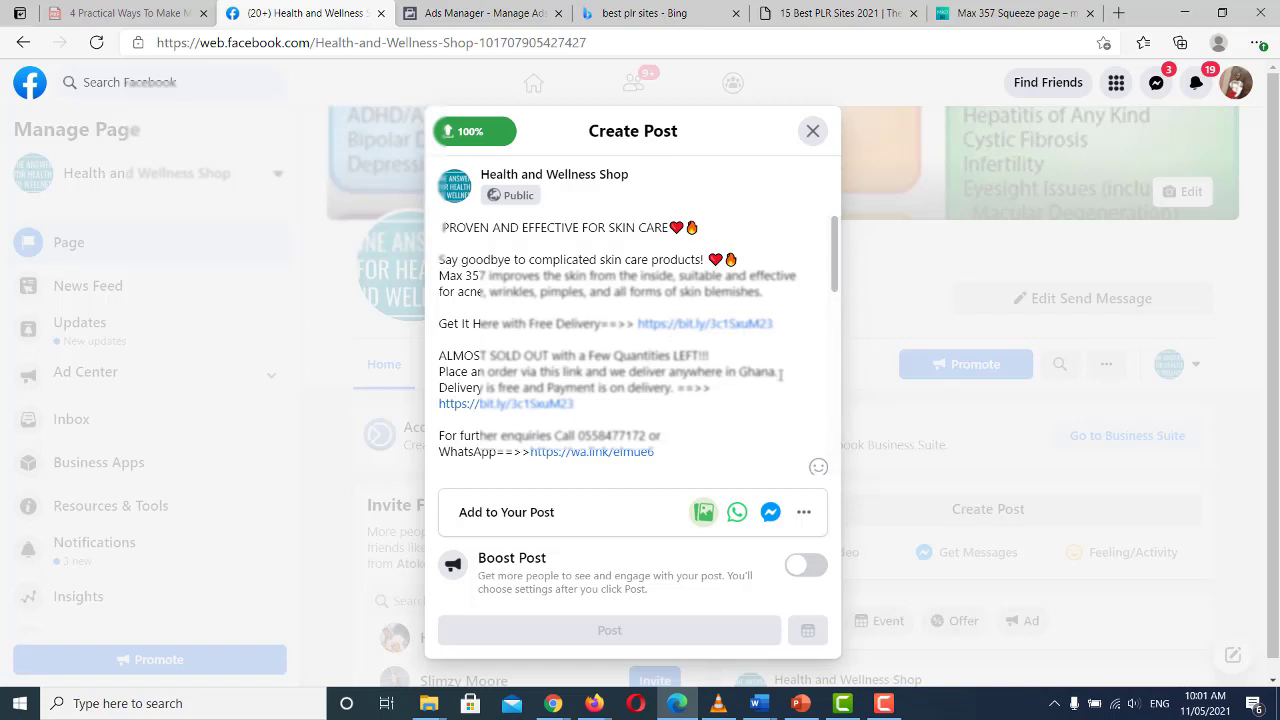
- Scroll down to the uploaded testimony video preview and open its Publishing Options
left_click_drag(837, 272, 858, 399)
scroll(860, 399, "down", 3)
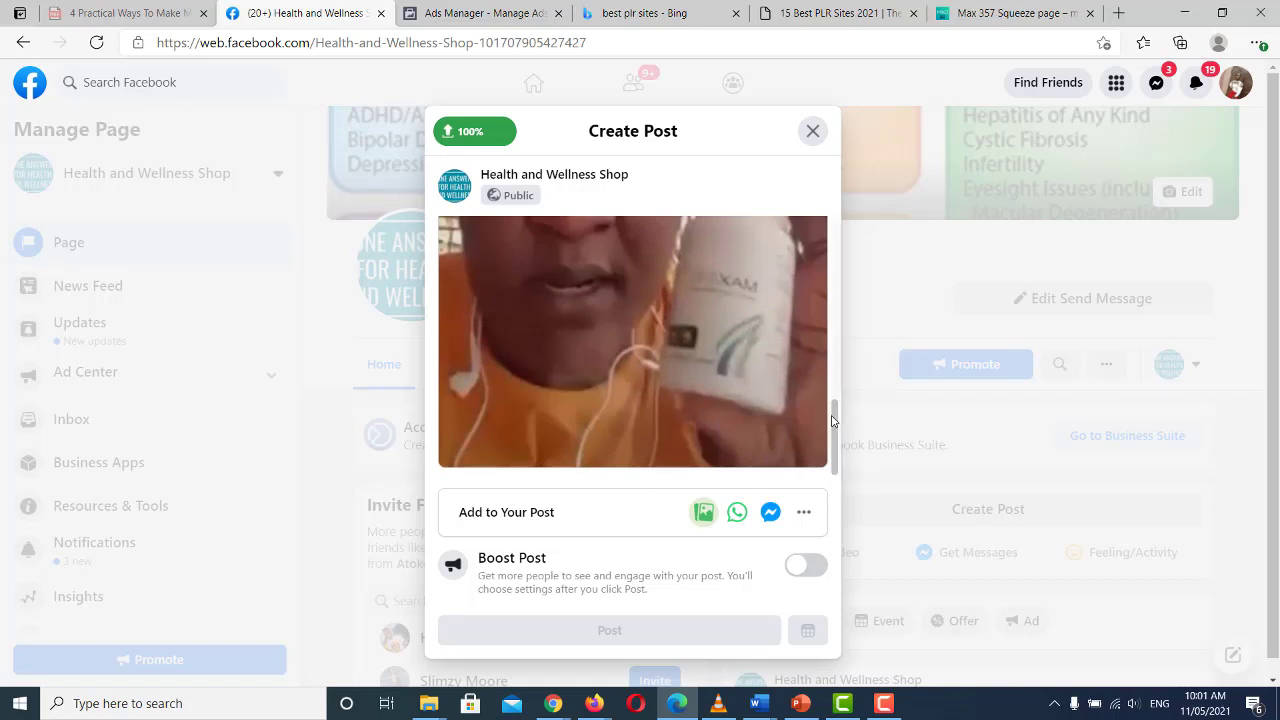
left_click_drag(837, 410, 837, 302)
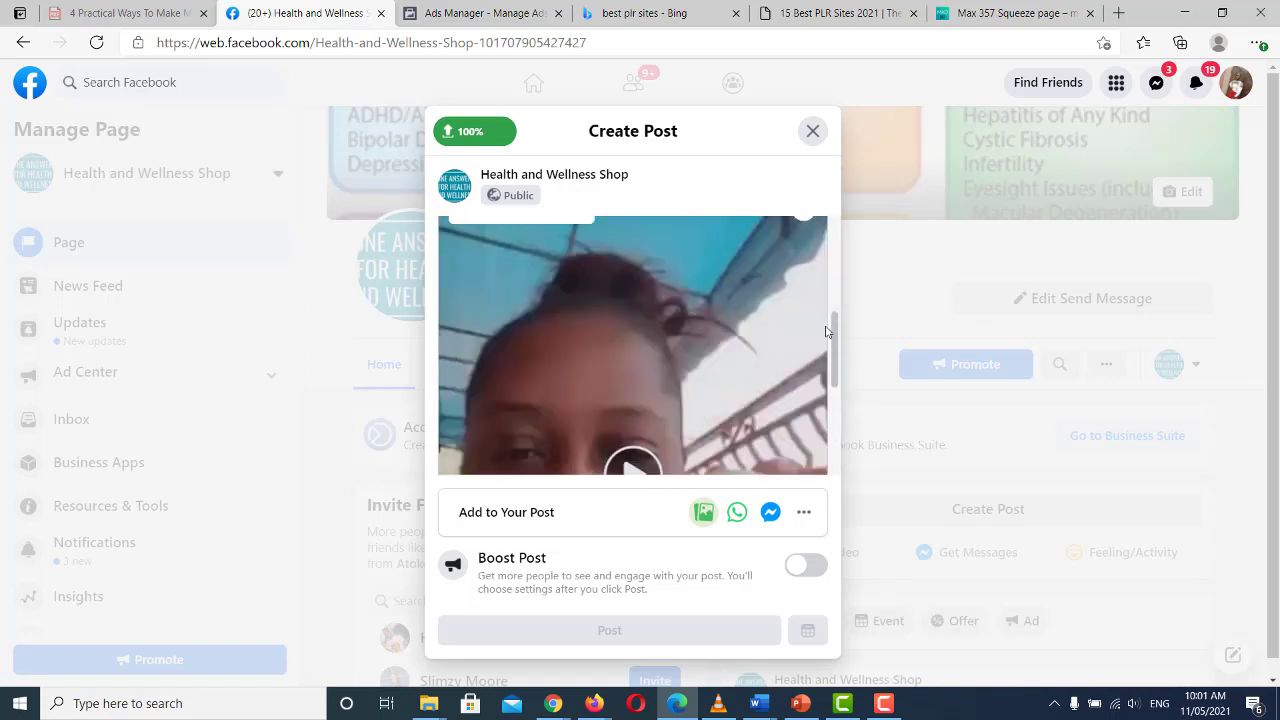
left_click(508, 270)
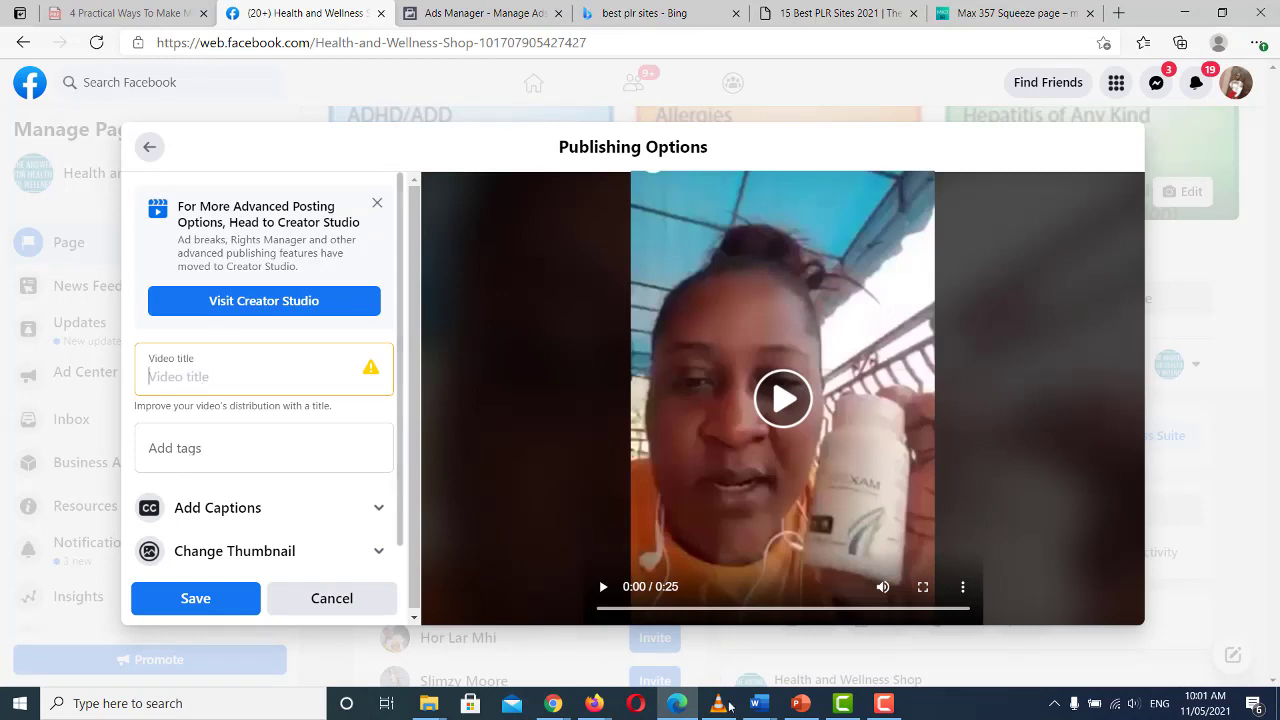
- Select the headline 'Effective For Skin Repair & Skin Blemishes. Order Here==>>' in Word
mouse_move(756, 704)
left_click(990, 625)
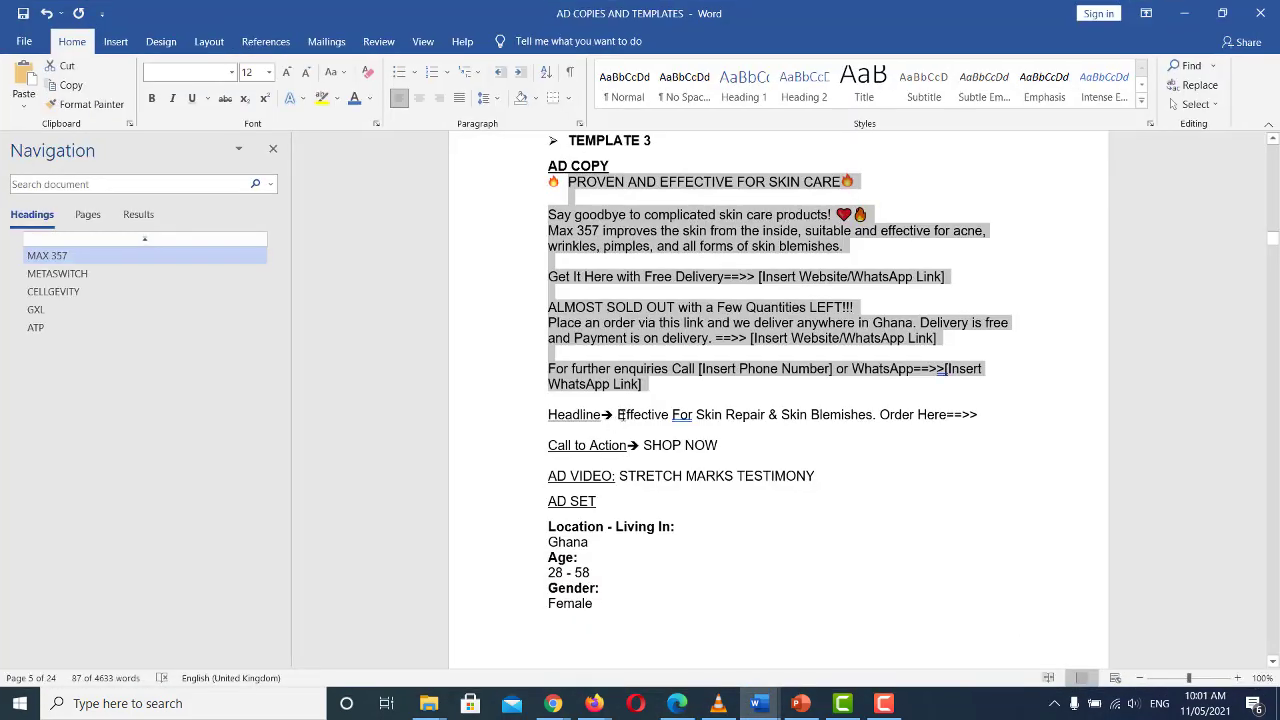
left_click(620, 414)
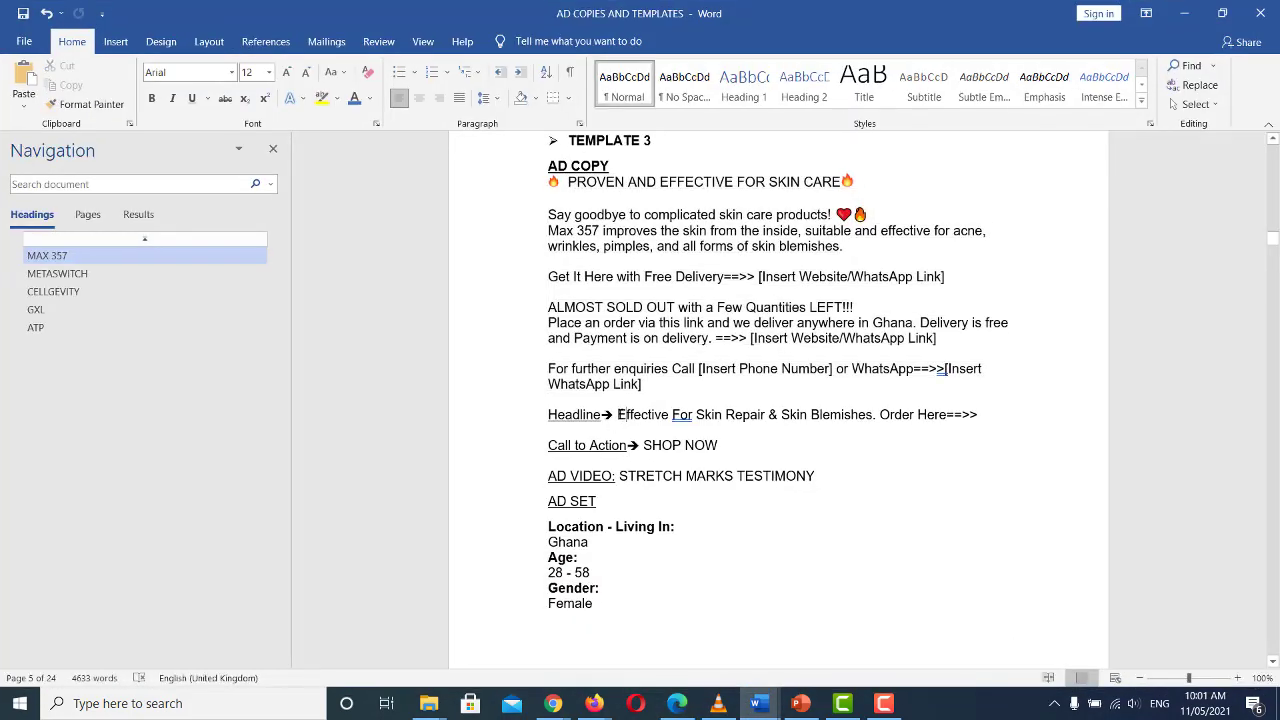
left_click_drag(752, 414, 986, 414)
key("ctrl+c")
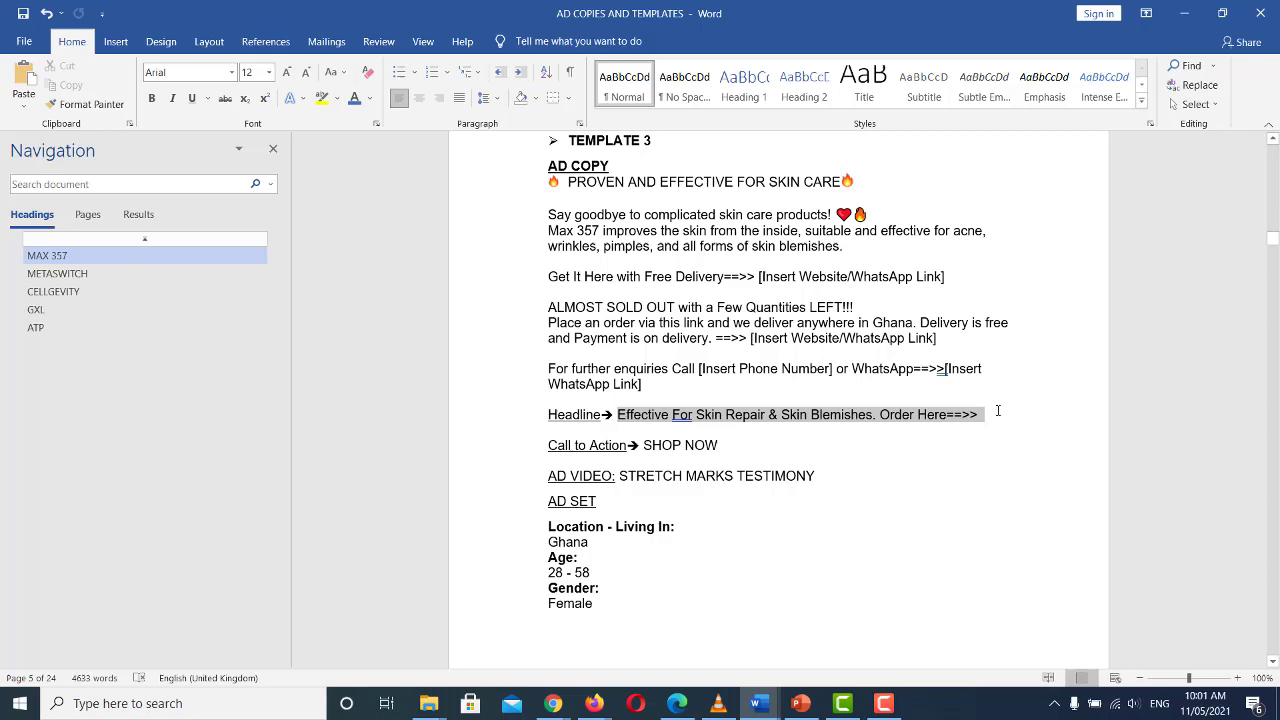
left_click(1183, 13)
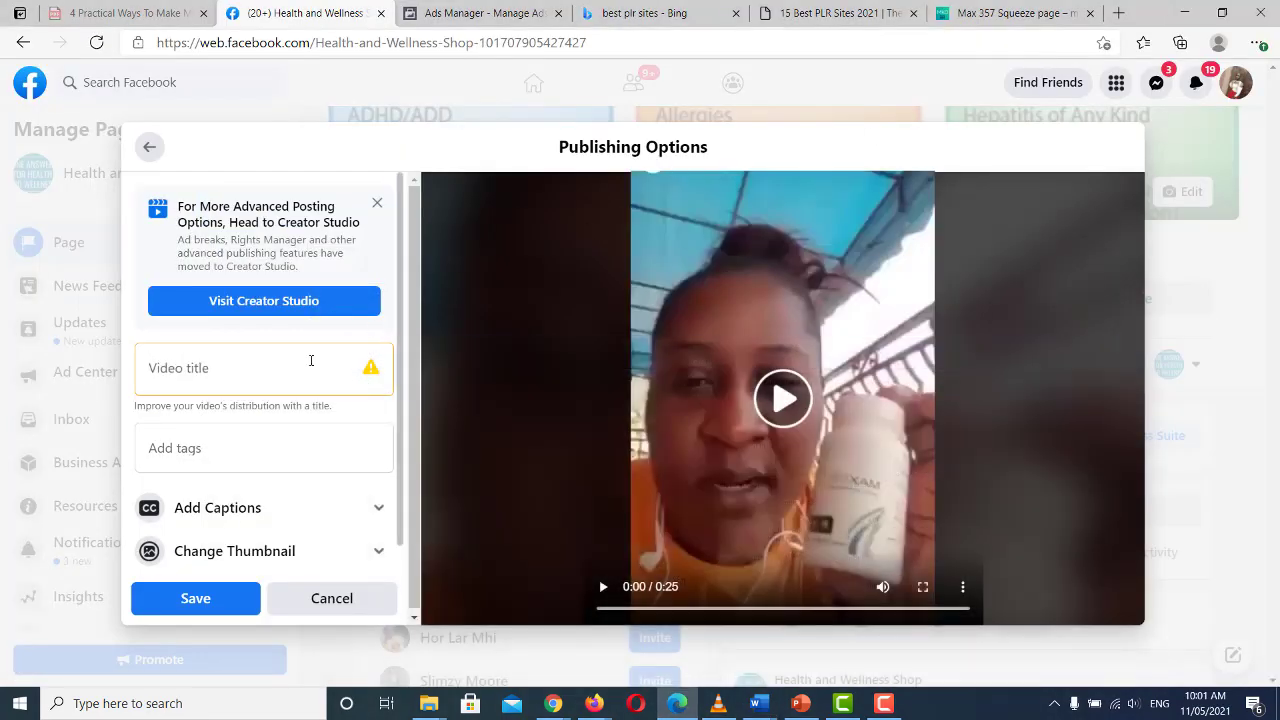
- Paste the Template 3 headline as the video title and save the publishing options
left_click(311, 360)
key("ctrl+v")
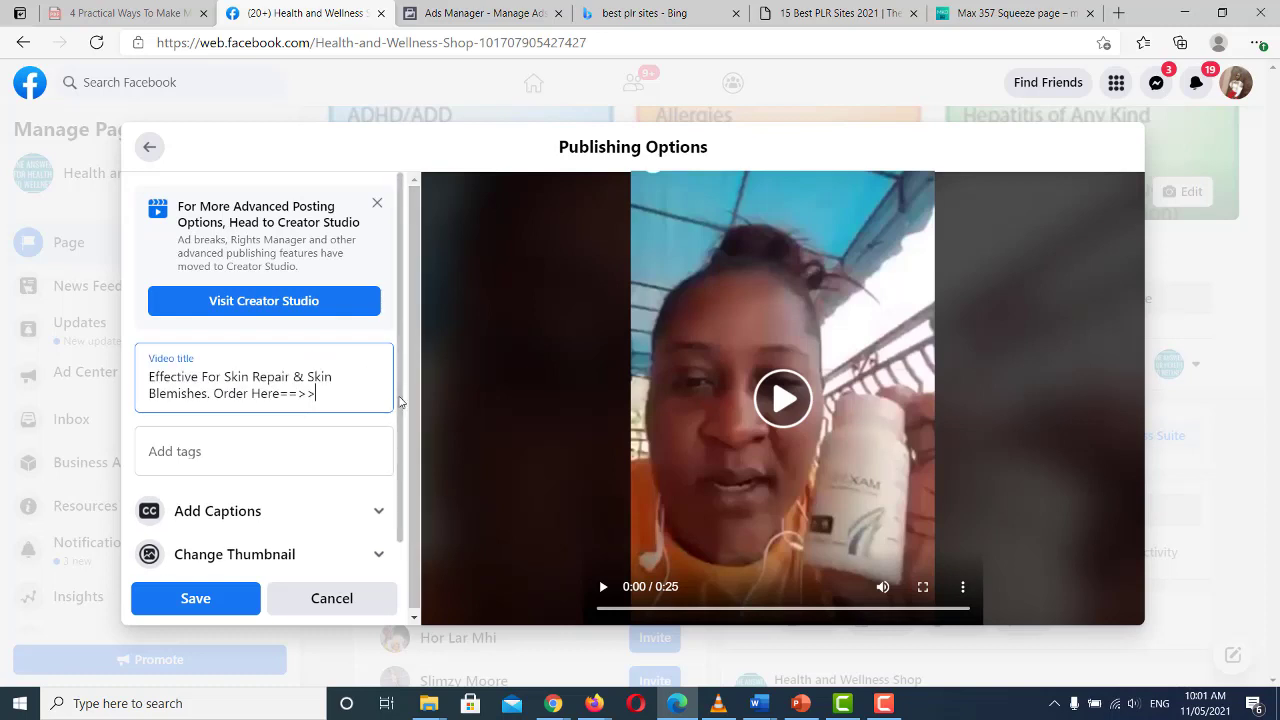
scroll(399, 401, "down", 1)
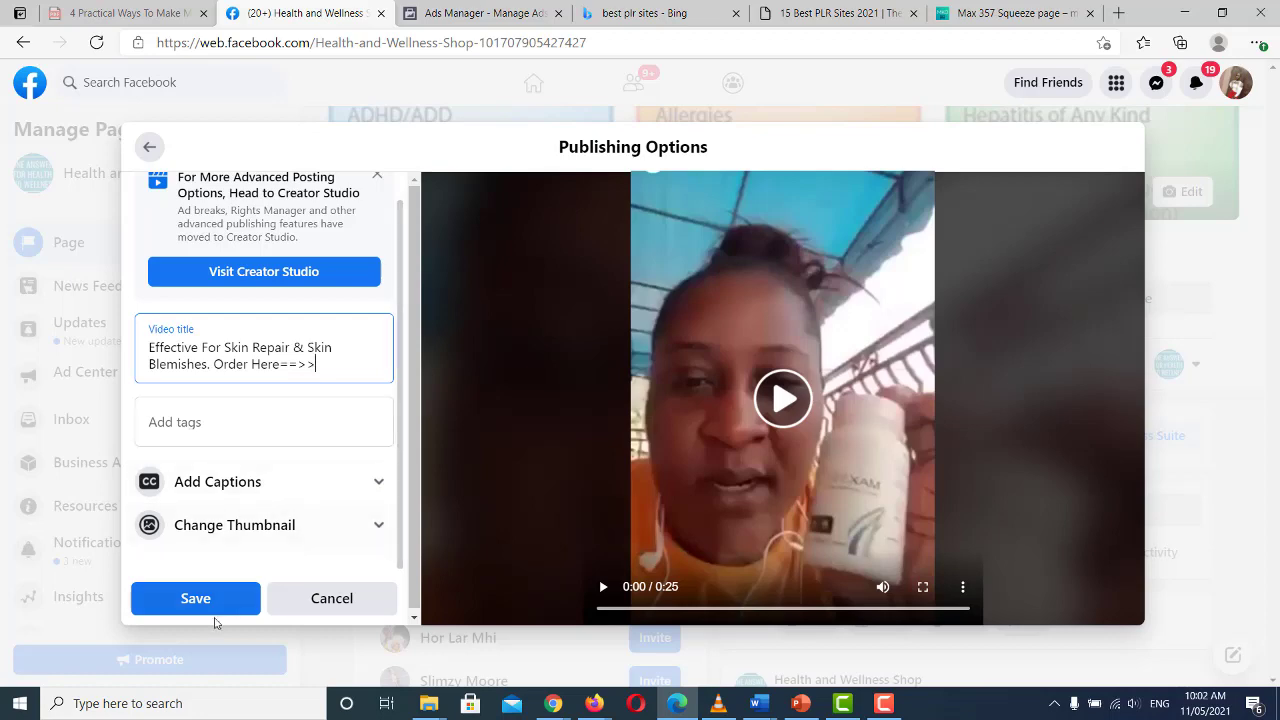
left_click(215, 611)
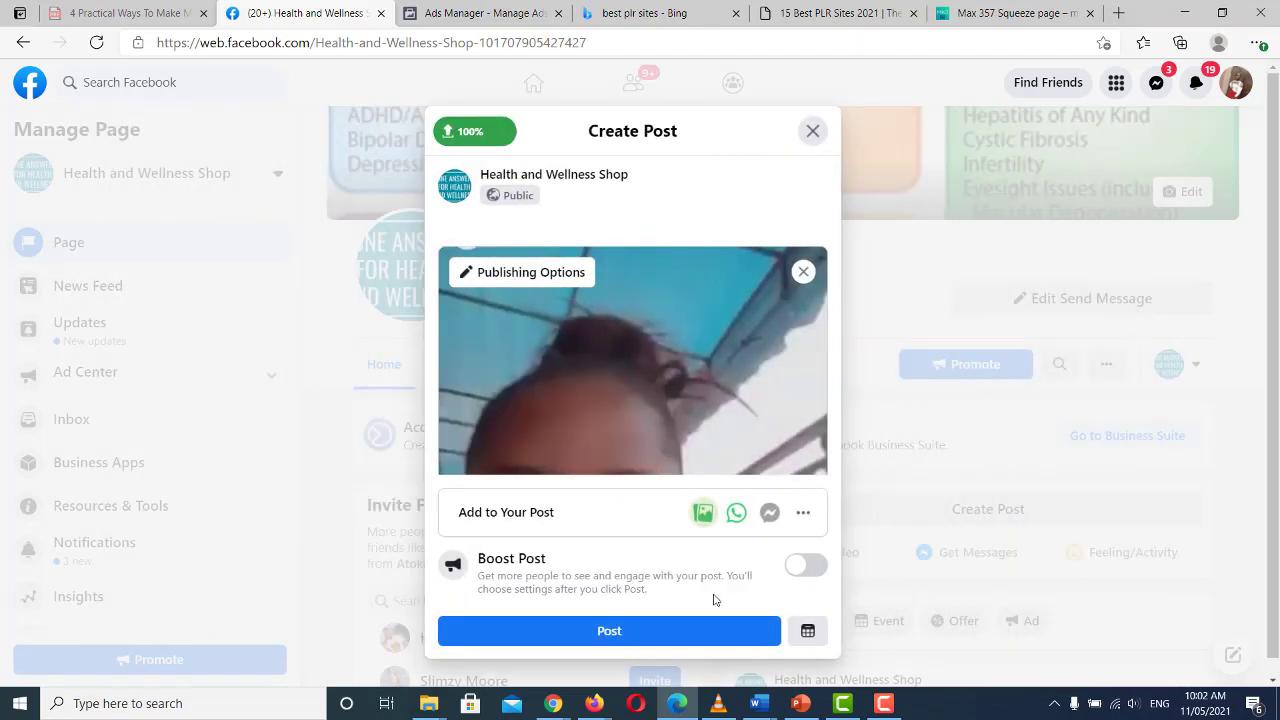
- Publish the video post, skip the WhatsApp button suggestion, and reload the page to confirm it
left_click(672, 631)
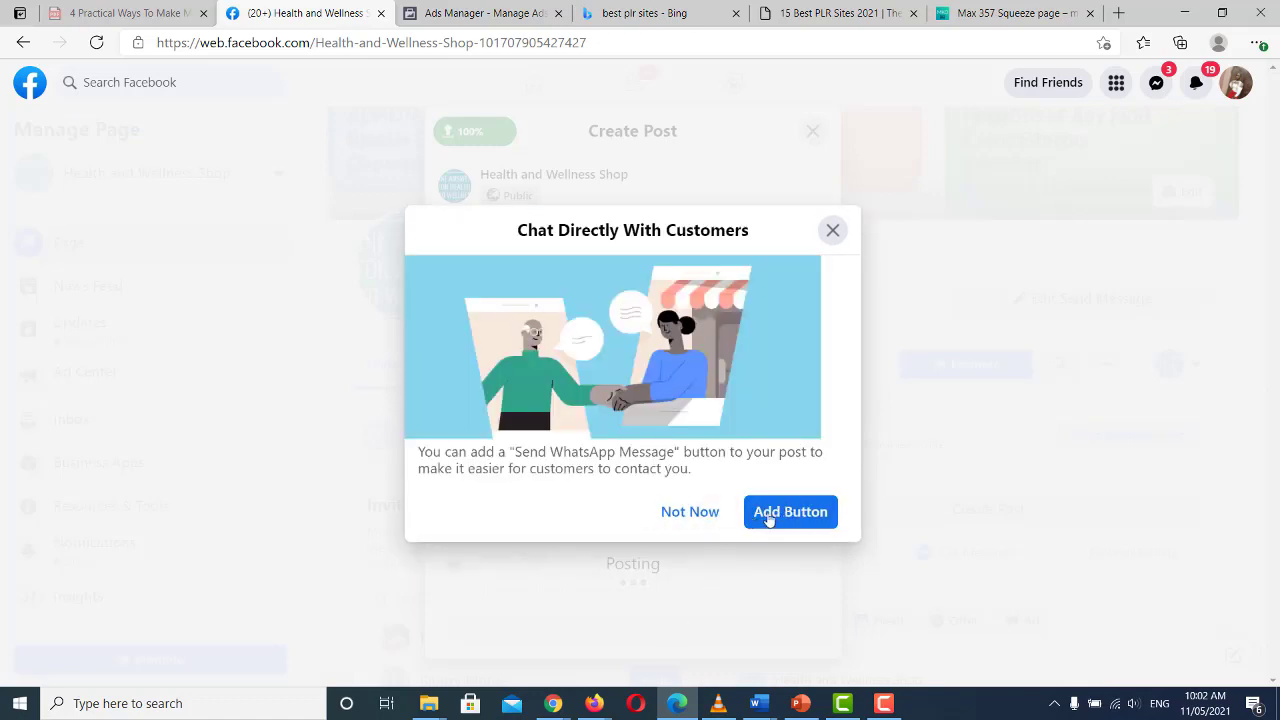
left_click(670, 513)
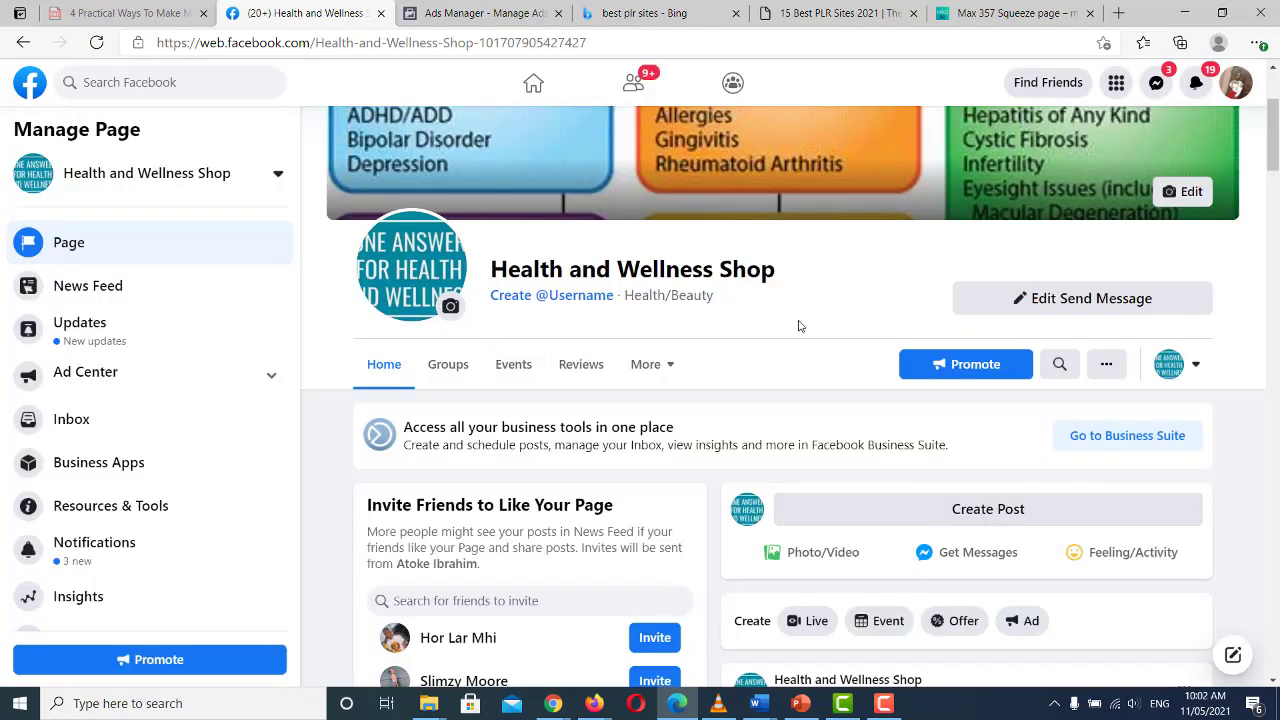
left_click(101, 50)
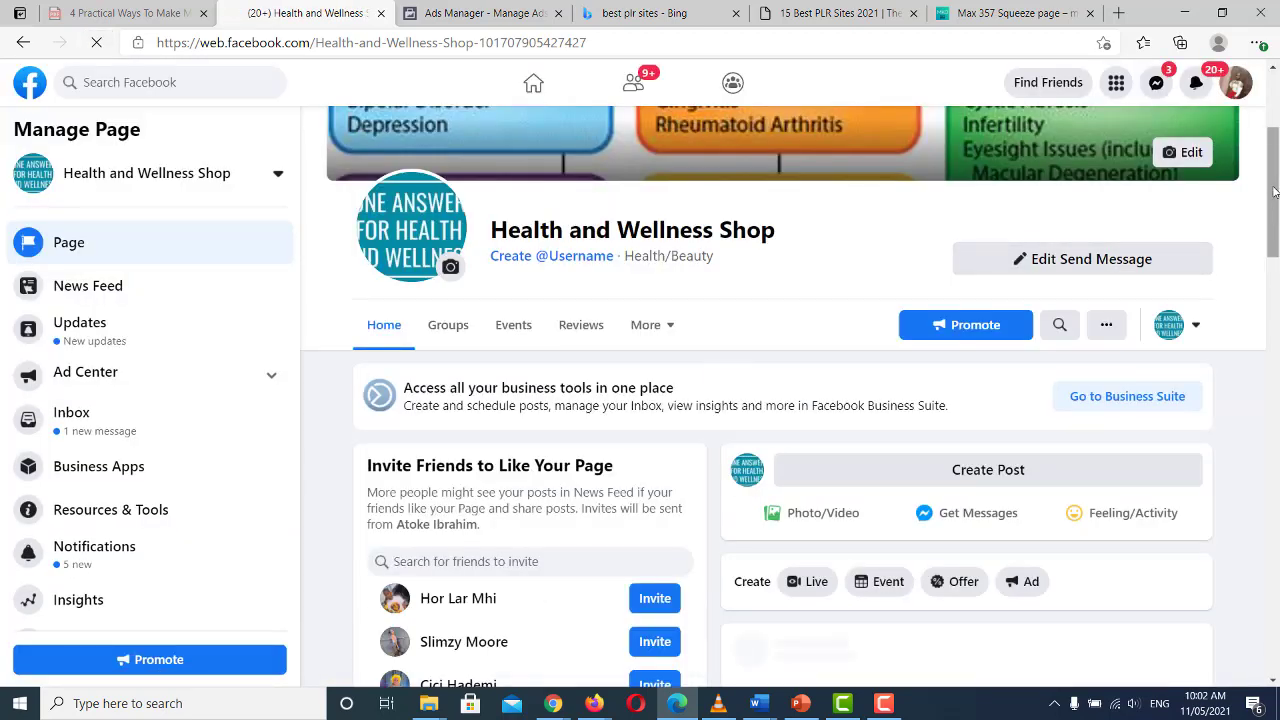
mouse_move(1275, 192)
left_mouse_down()
mouse_move(1278, 277)
mouse_move(1278, 133)
left_mouse_up()
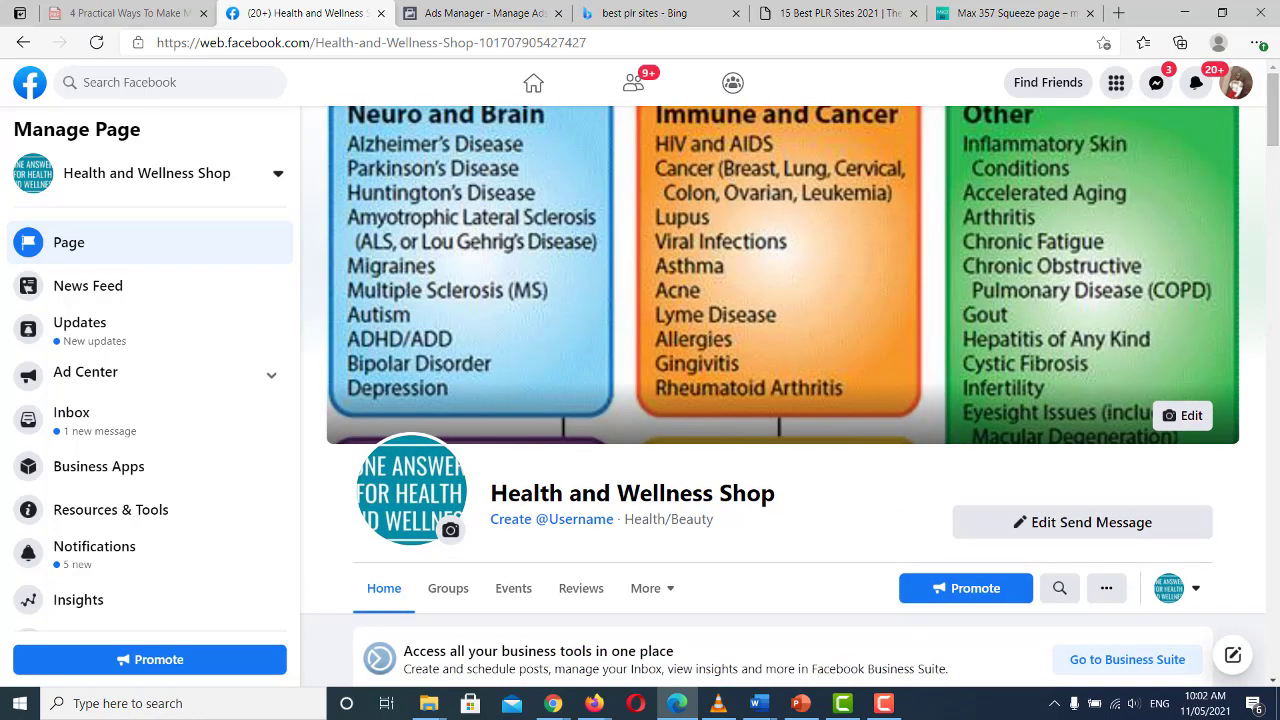
left_click(520, 12)
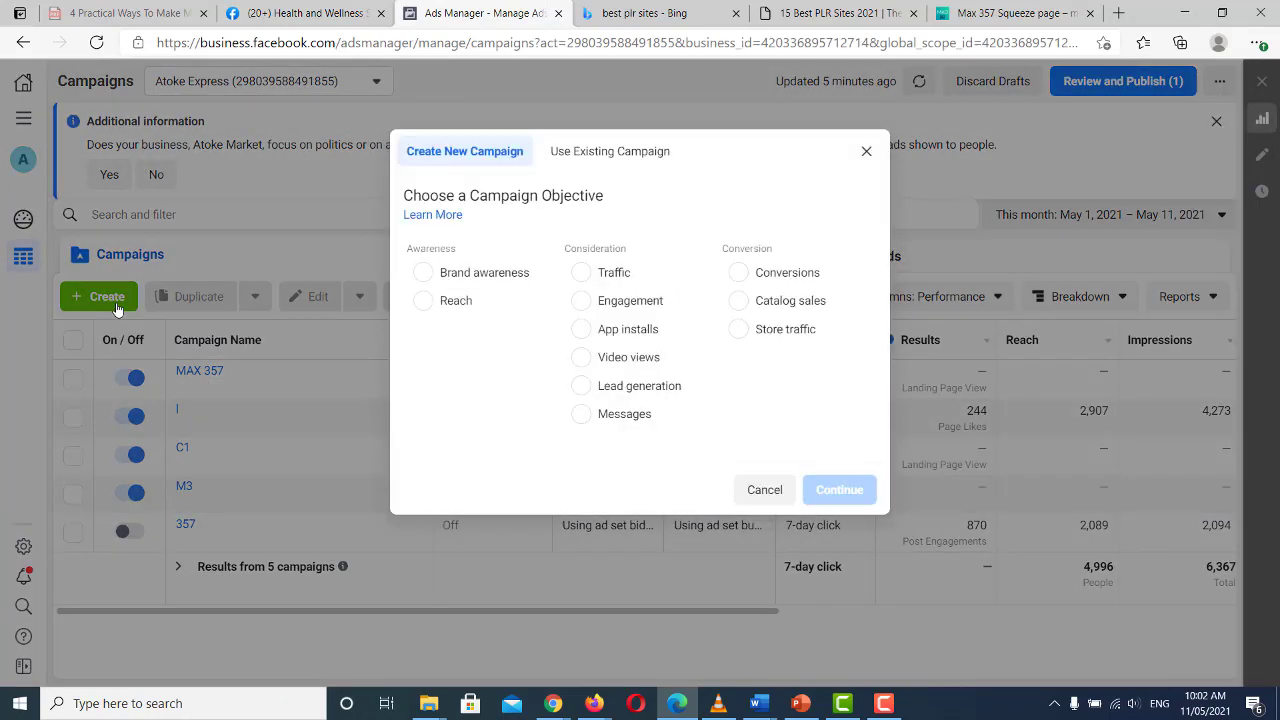
- Create an Engagement (Post engagement) campaign with campaign, ad set and ad all named MK
left_click(633, 304)
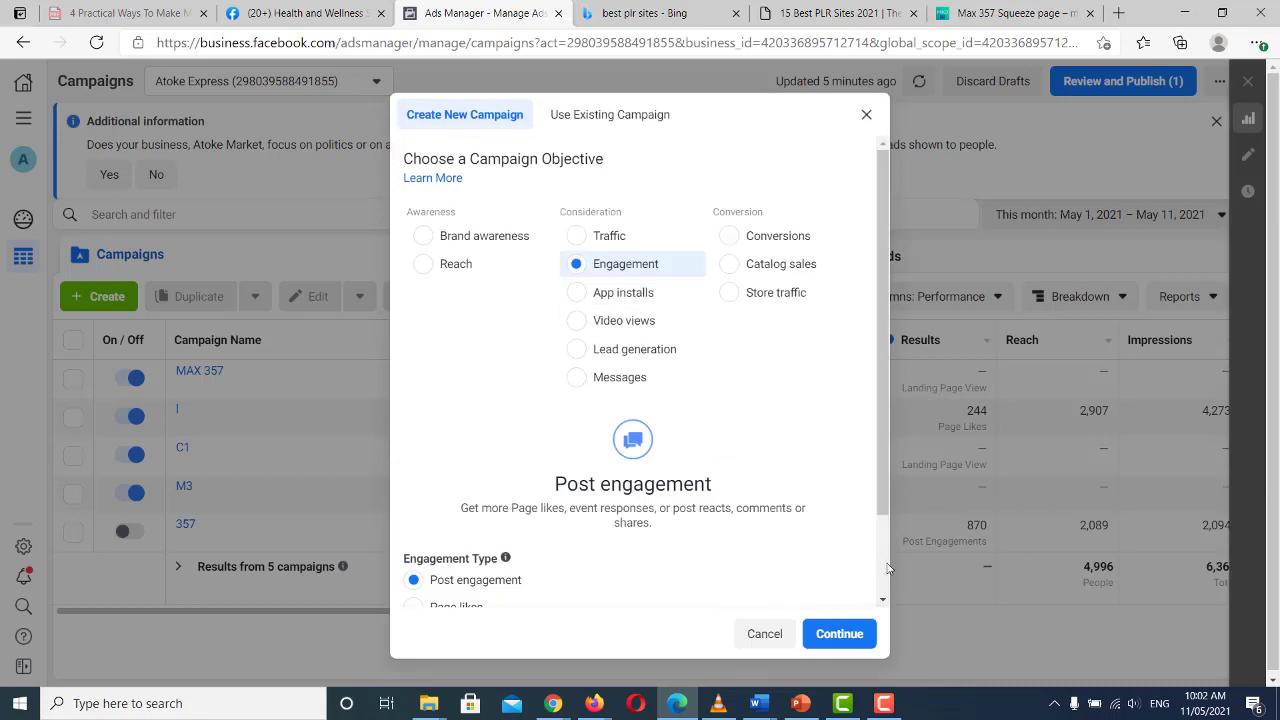
scroll(886, 568, "down", 2)
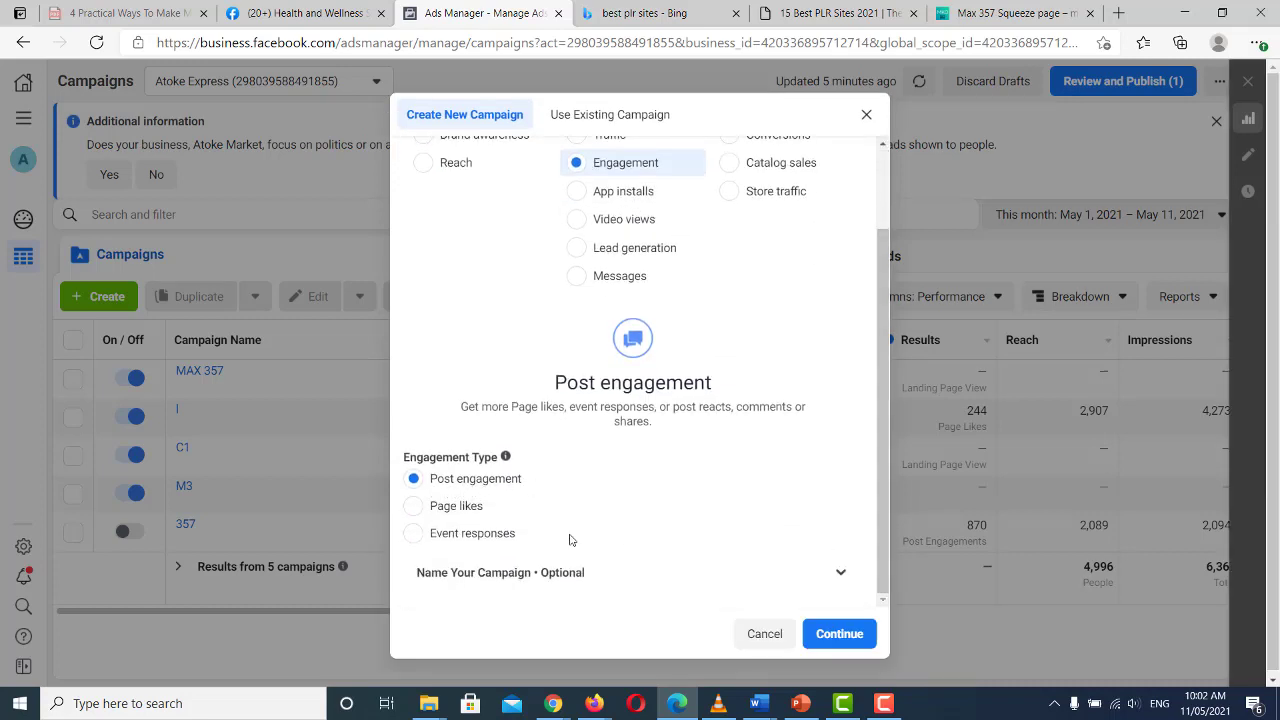
left_click(790, 573)
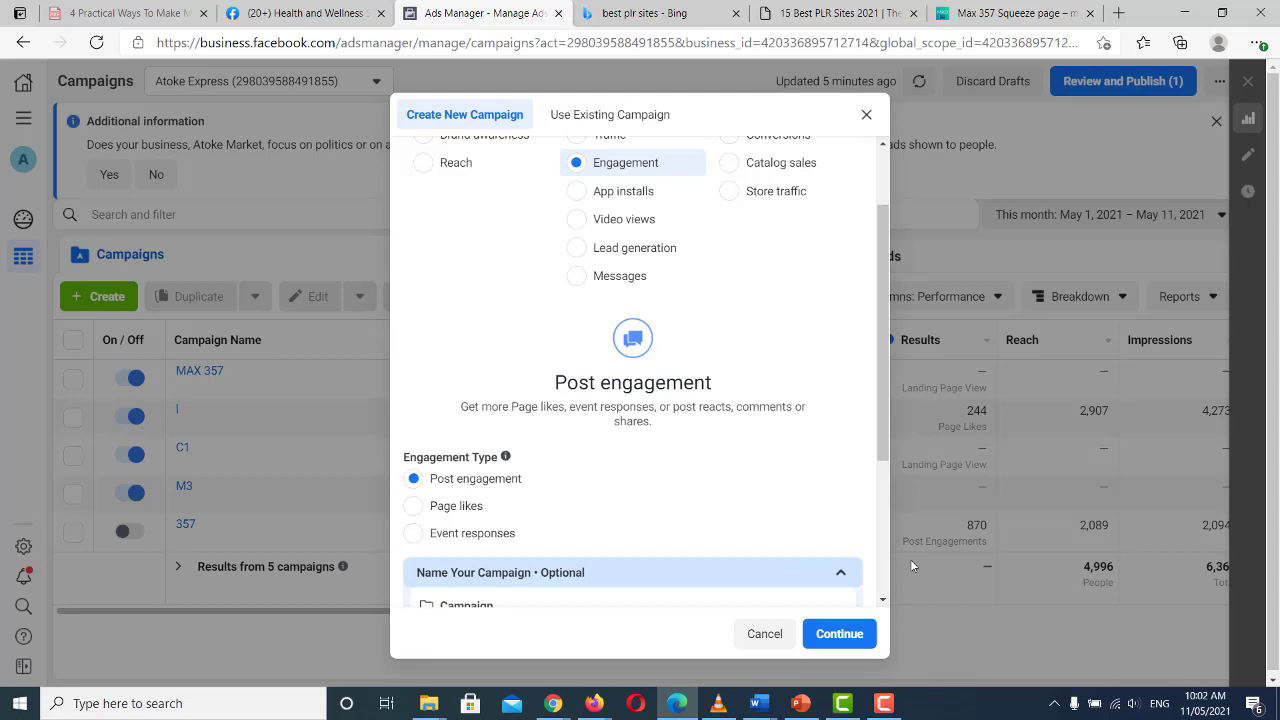
scroll(604, 435, "down", 3)
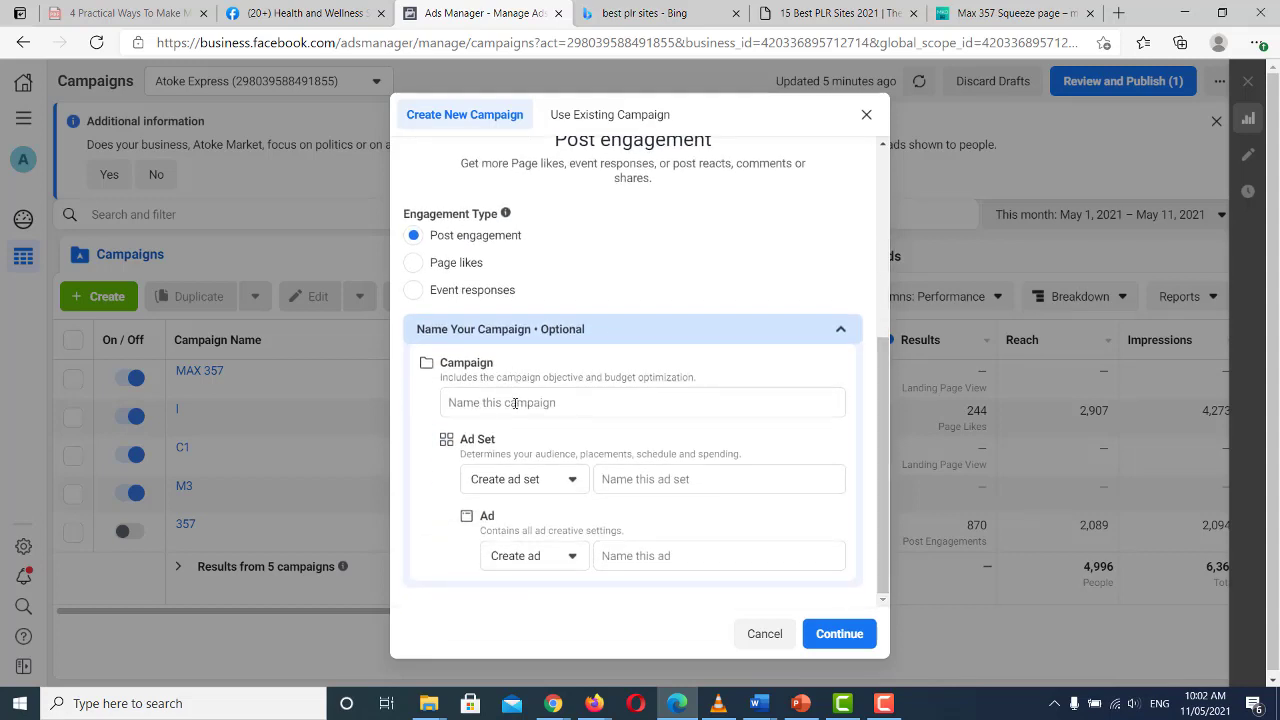
left_click(515, 402)
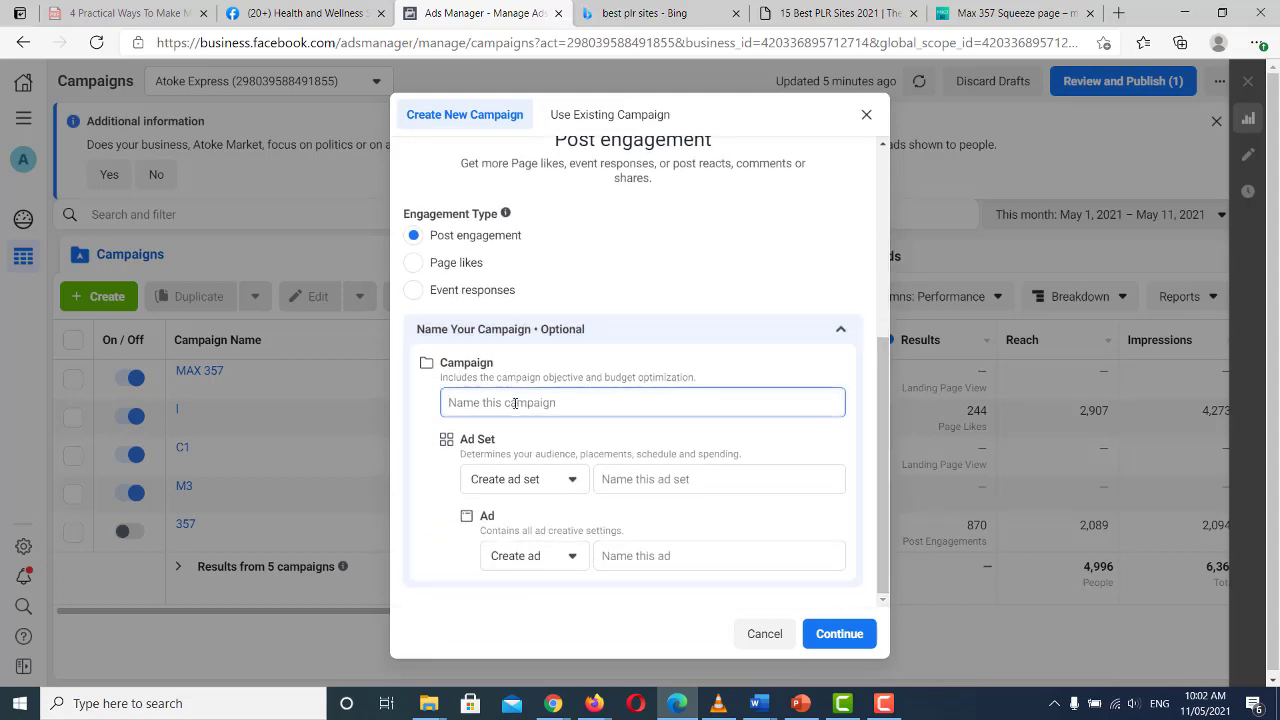
type("MK")
key("Tab")
key("Tab")
key("Tab")
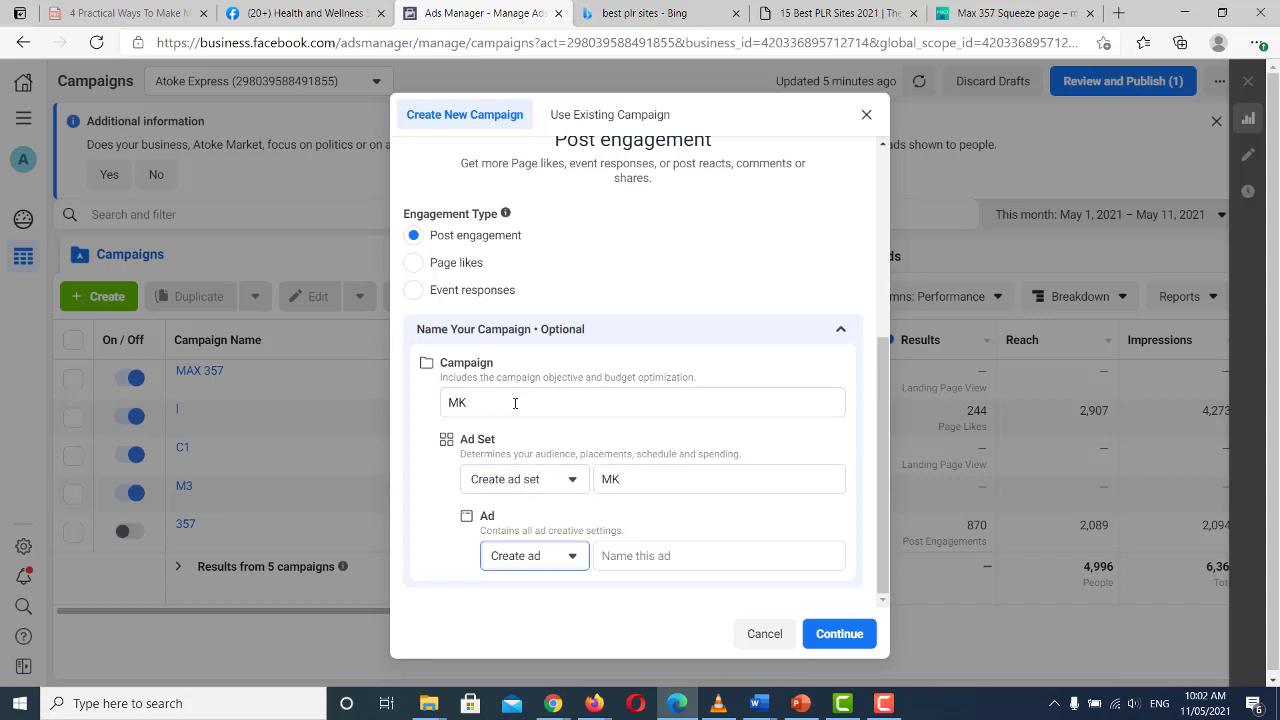
key("Tab")
type("MK")
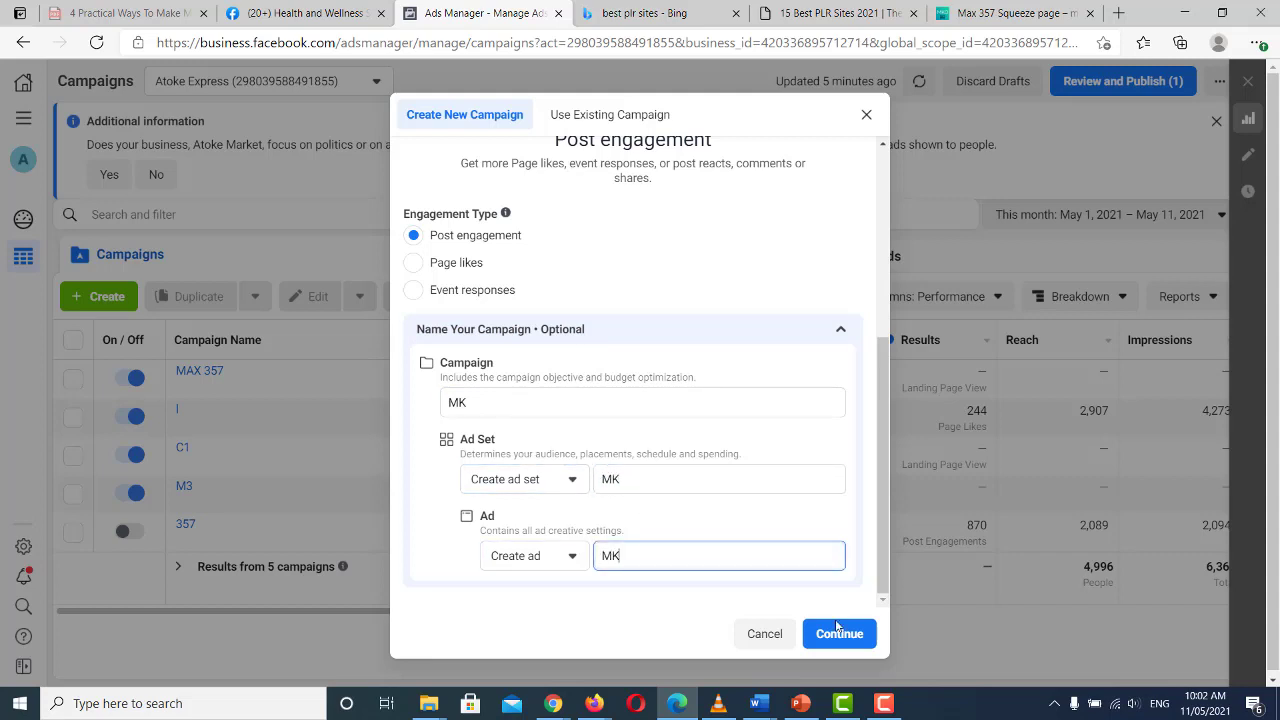
left_click(838, 630)
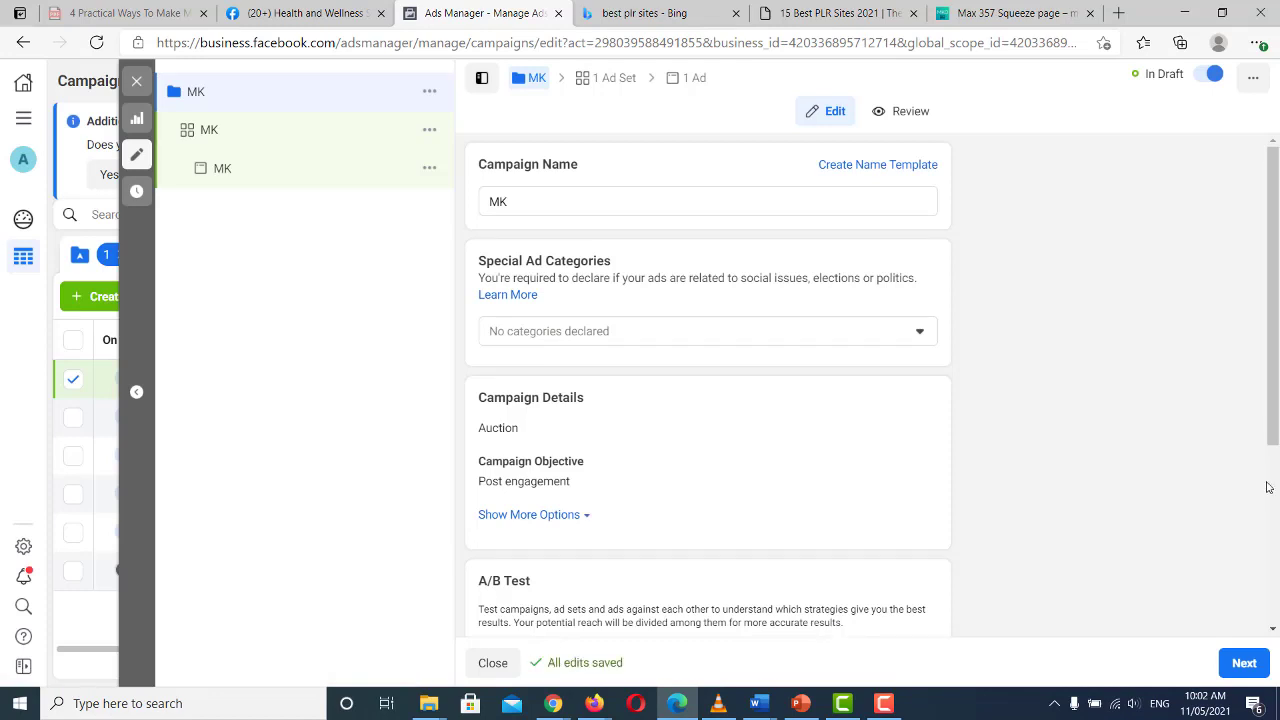
- Dismiss the conversions recommendation, continue to the MK ad set, and set its daily budget to $5.00
scroll(862, 533, "down", 3)
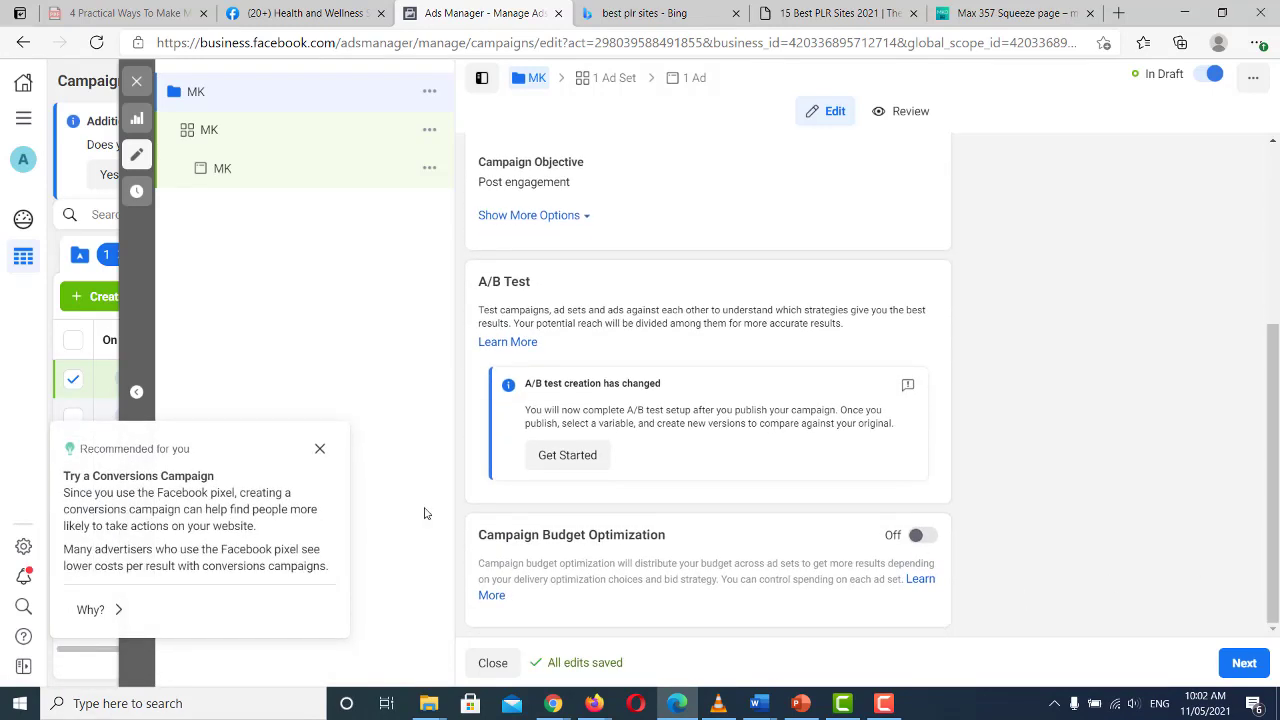
left_click(320, 450)
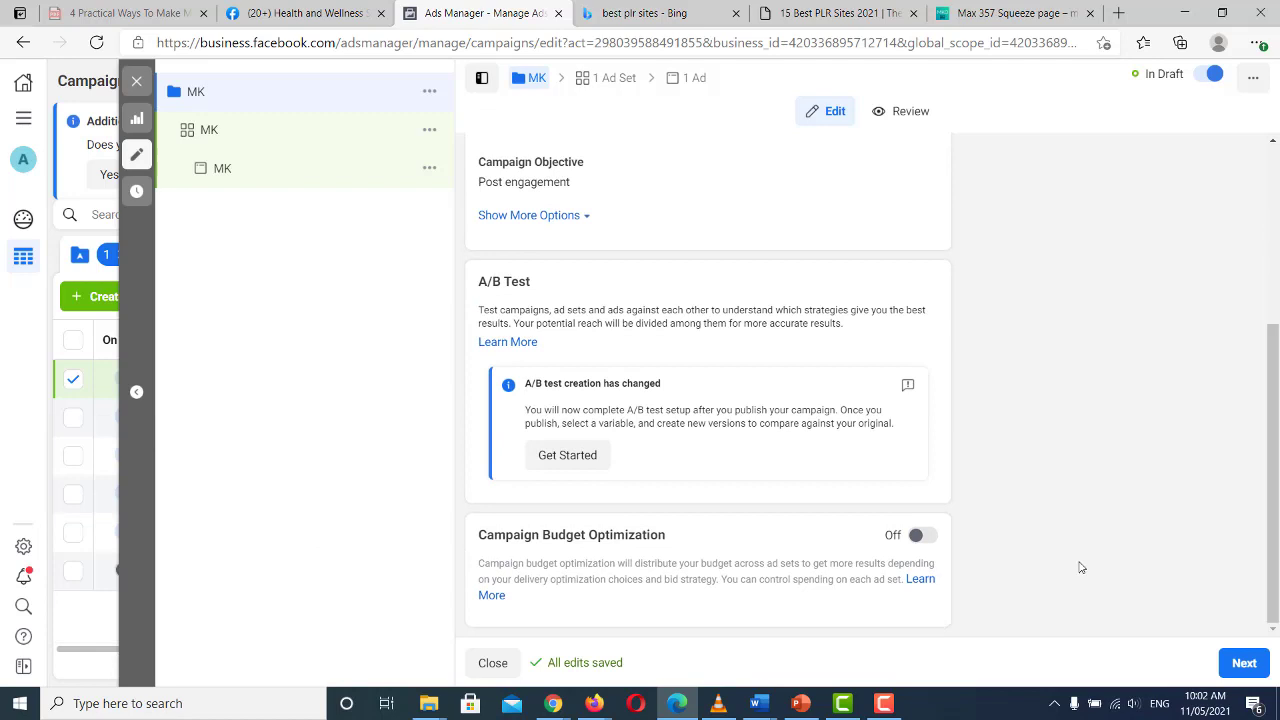
left_click(1246, 662)
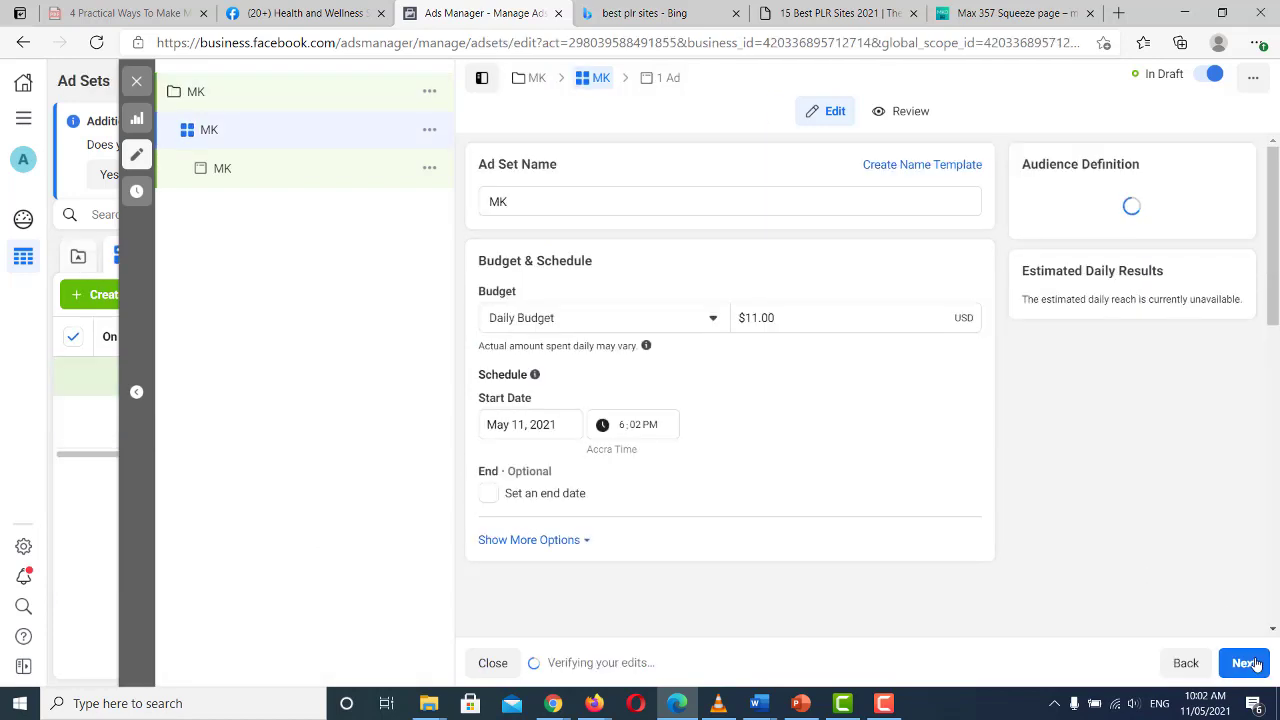
left_click(735, 317)
type("5")
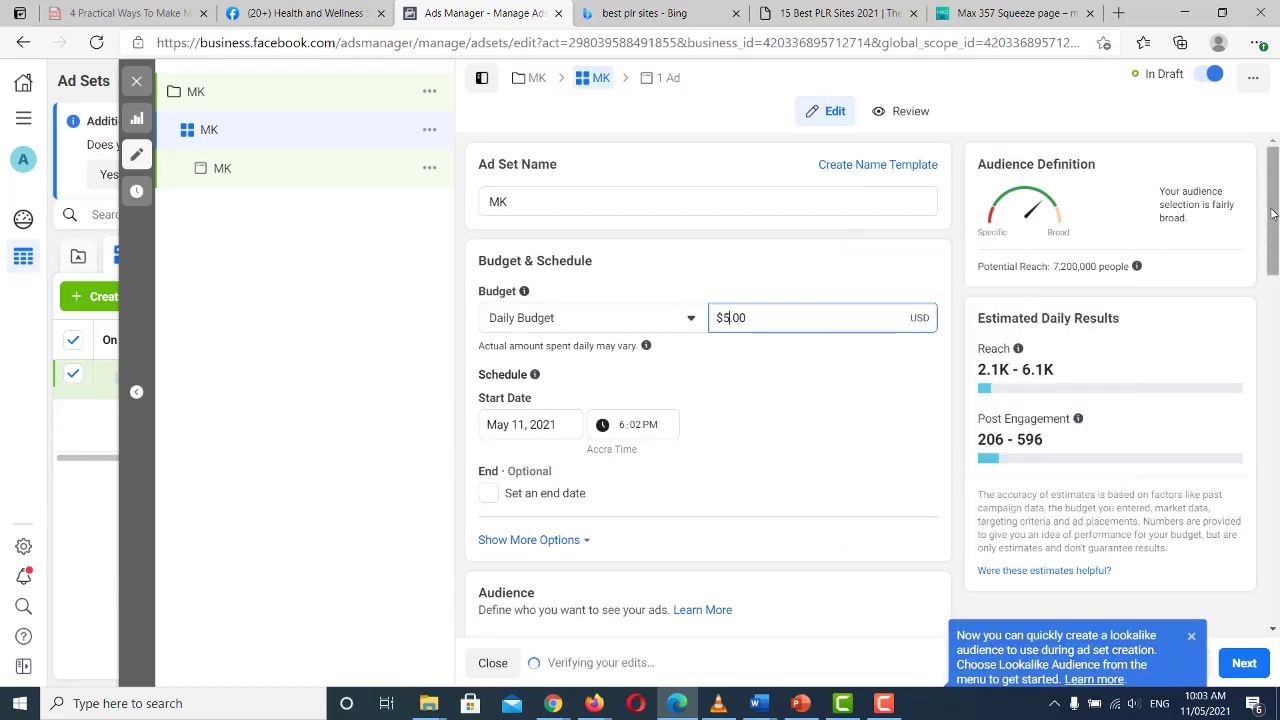
left_click_drag(1273, 213, 1277, 332)
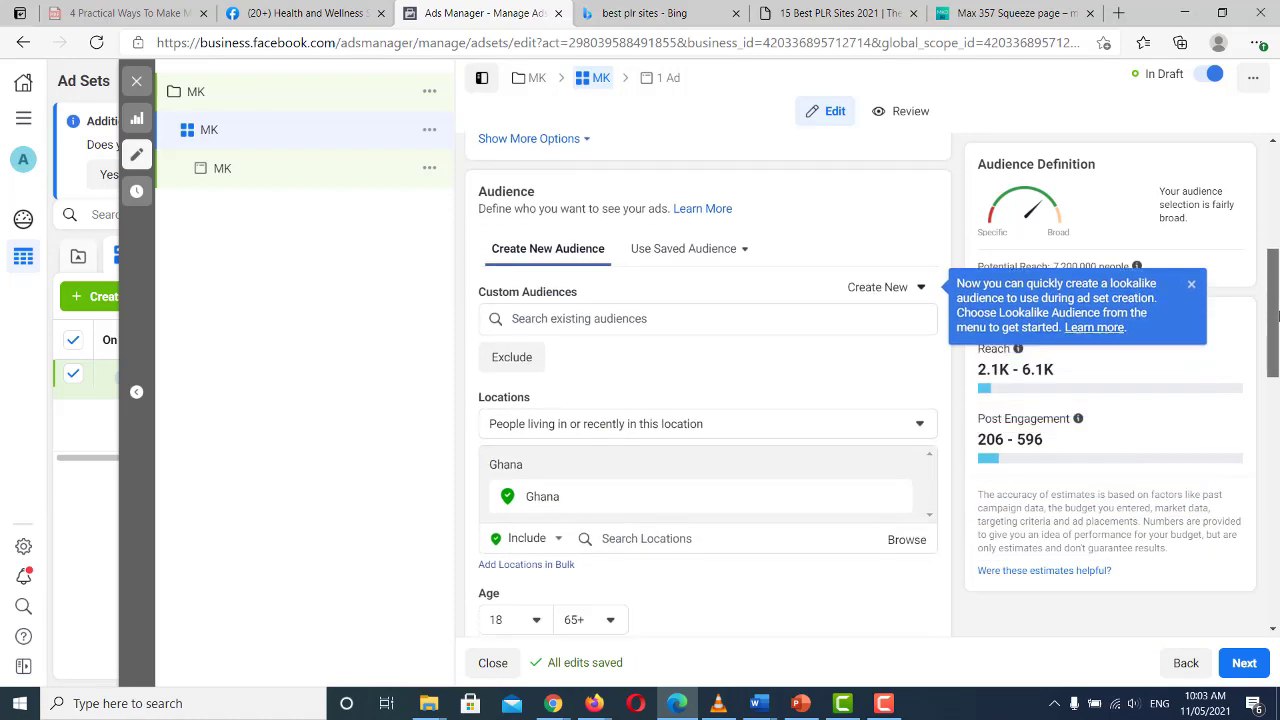
- Target people living in Ghana using the saved 'skin' audience, ages 27–55
left_click(807, 400)
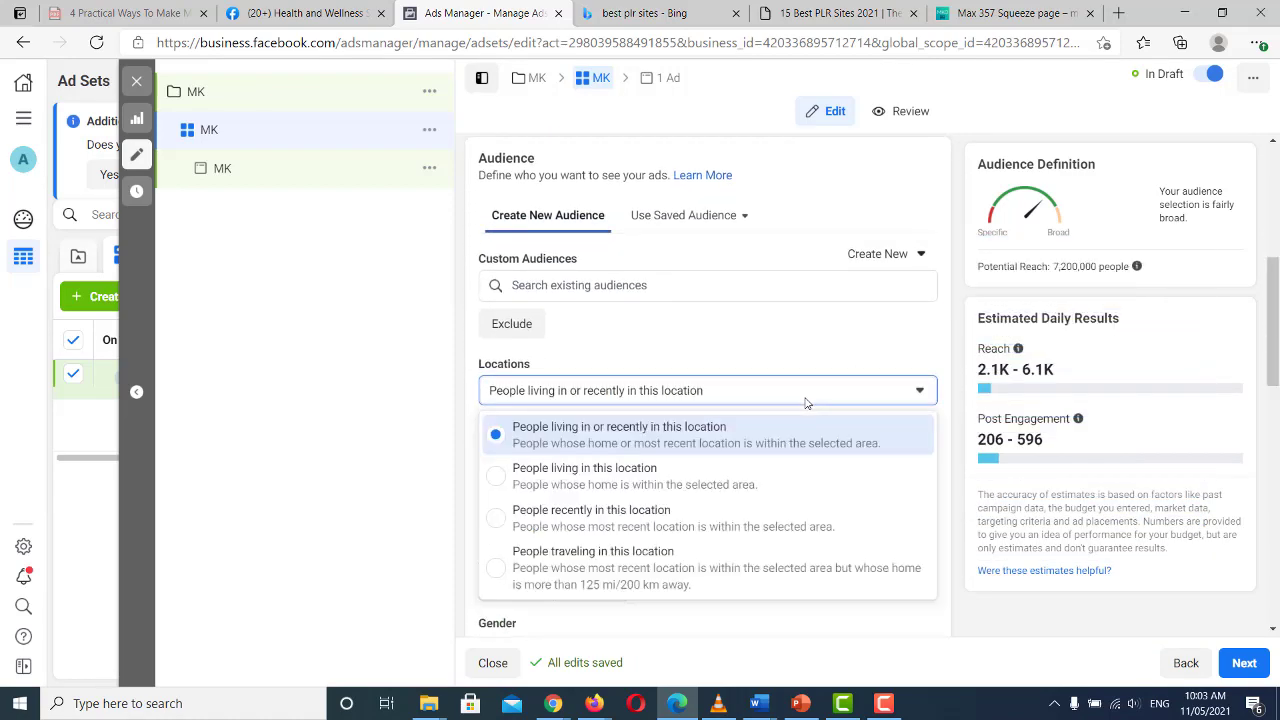
left_click(655, 468)
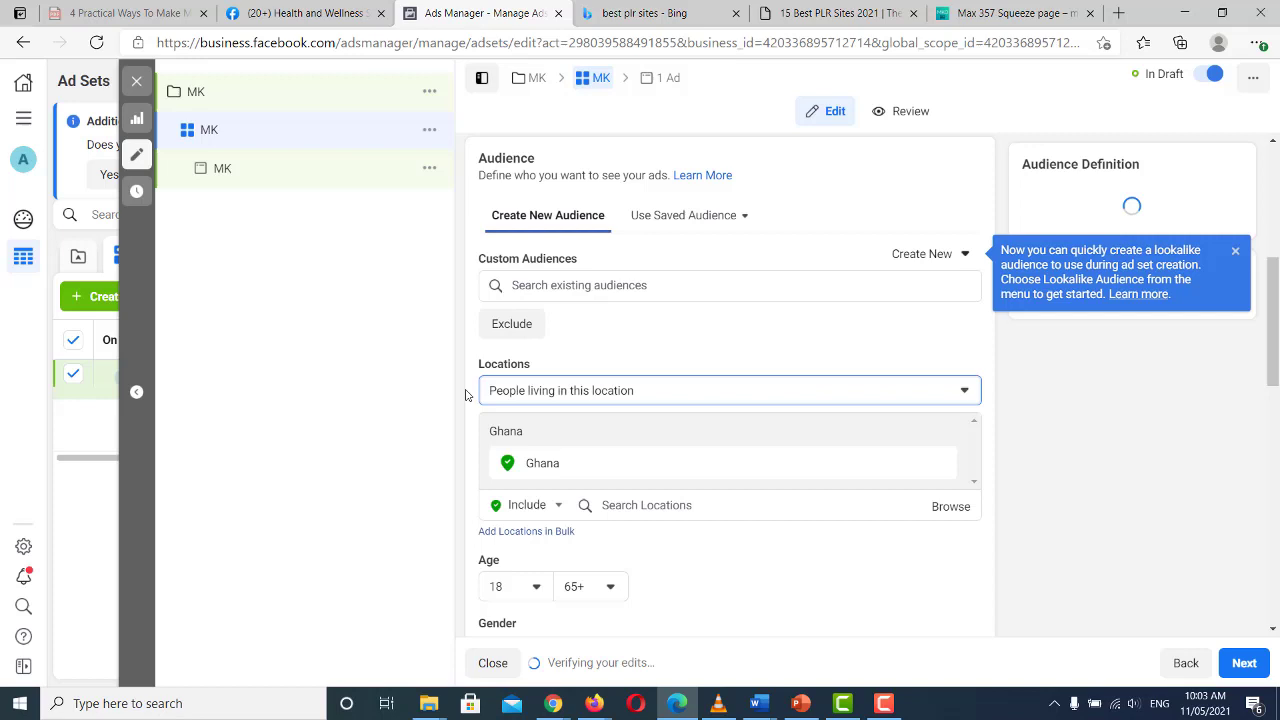
left_click(700, 214)
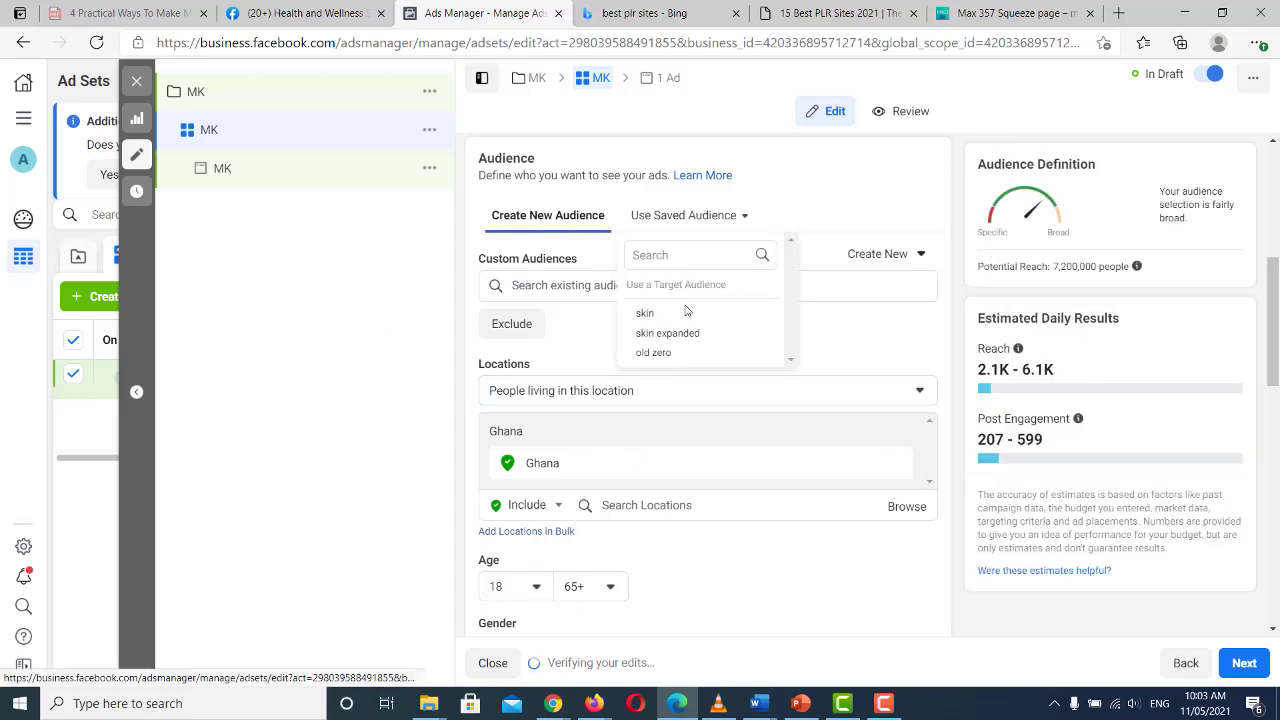
mouse_move(645, 313)
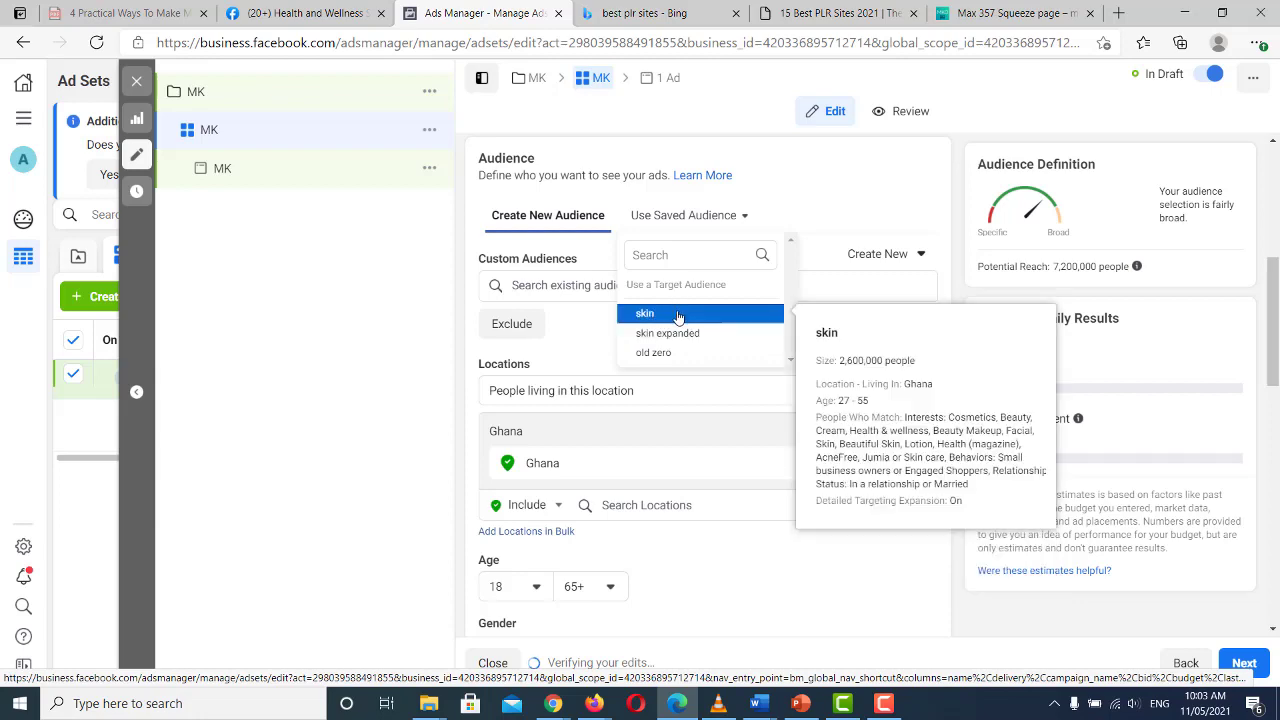
left_click(678, 315)
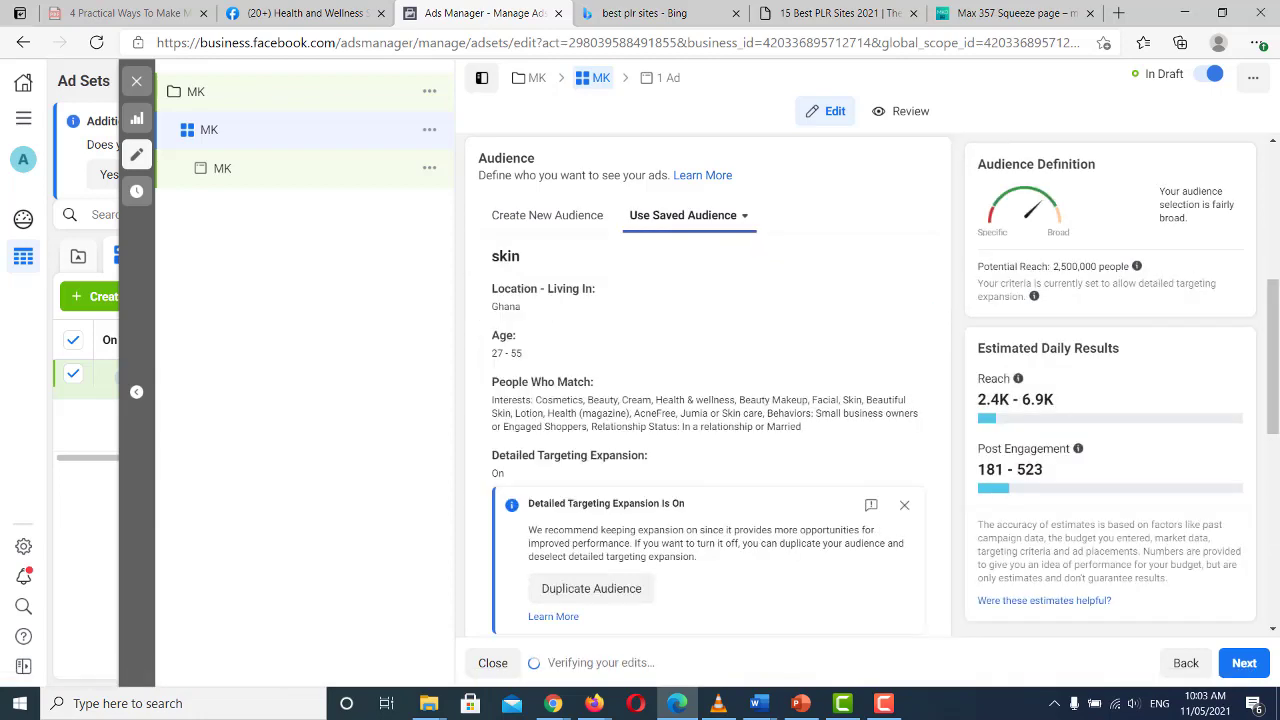
mouse_move(1274, 311)
left_mouse_down()
mouse_move(1274, 386)
mouse_move(1097, 427)
left_mouse_up()
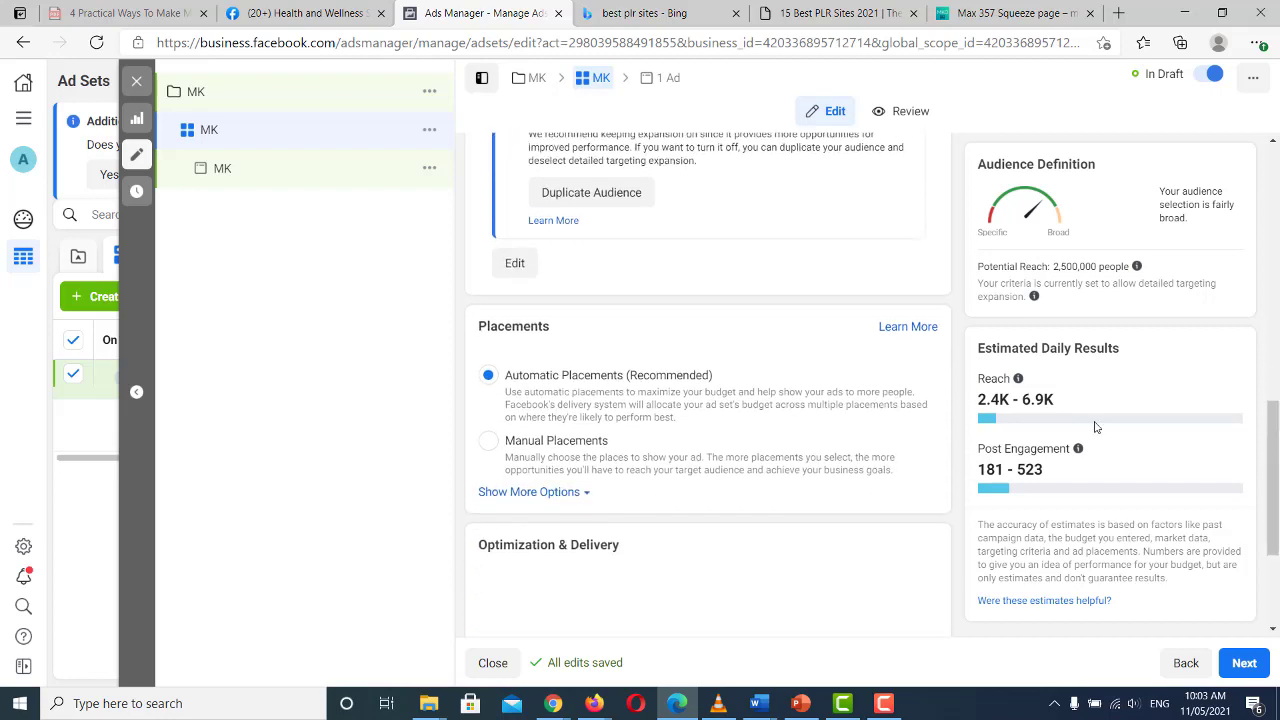
- Switch to manual placements, excluding desktop devices and Instagram
left_click(491, 449)
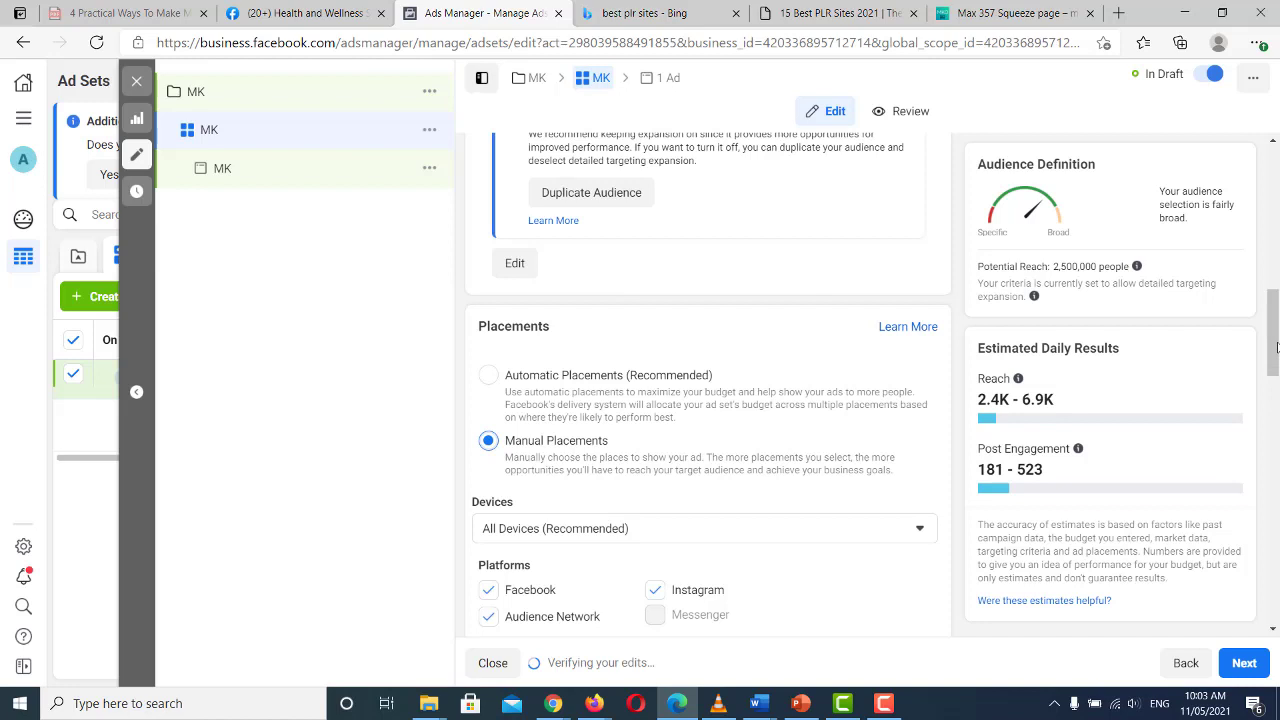
scroll(1276, 346, "down", 3)
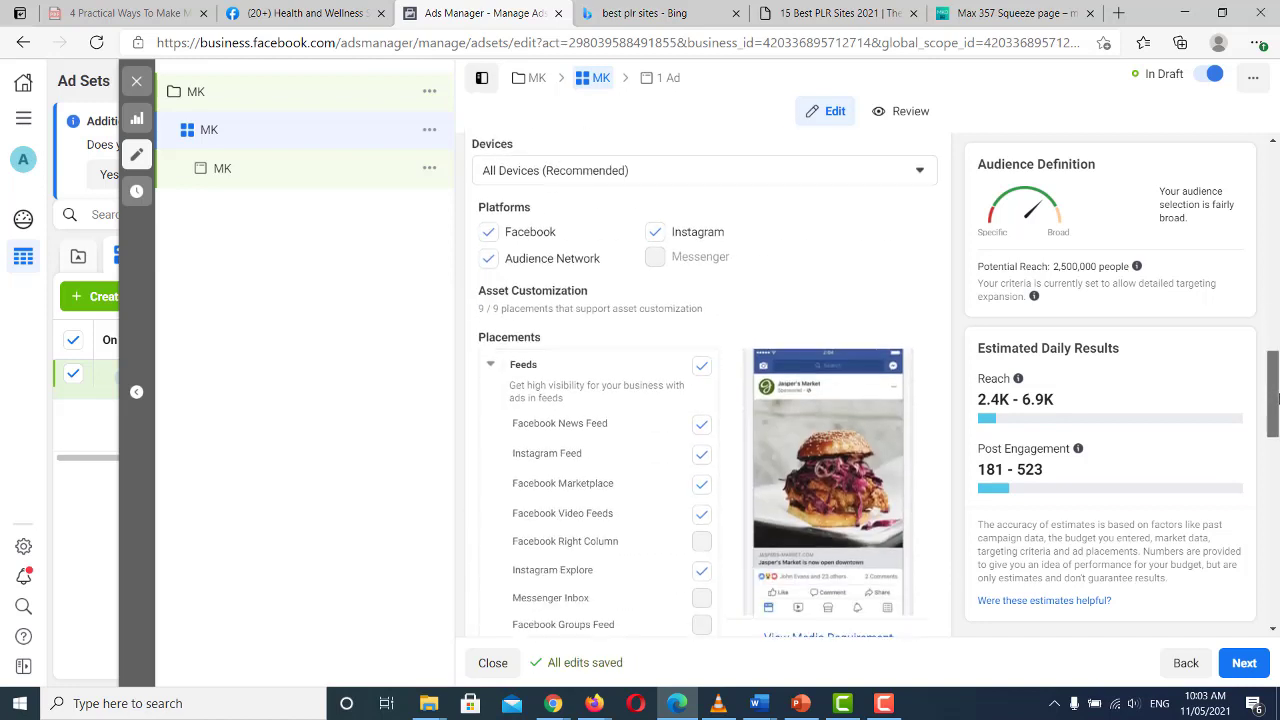
left_click(759, 178)
left_click(715, 238)
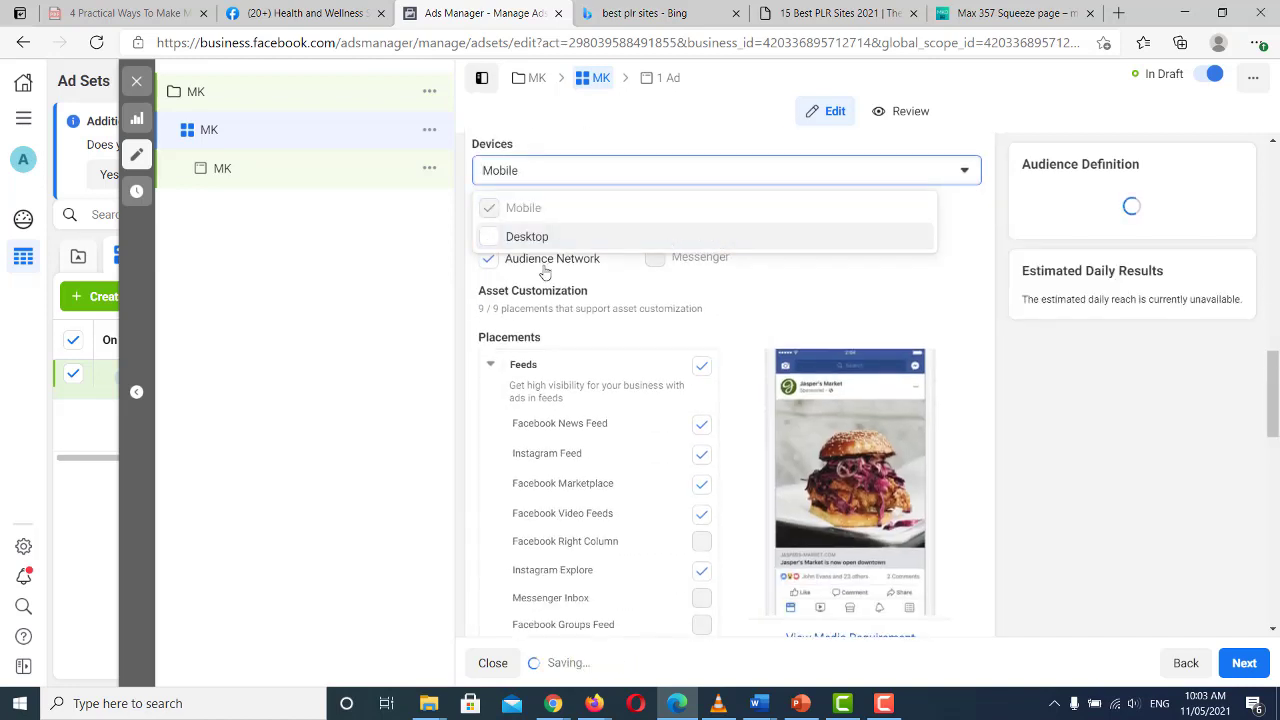
left_click(545, 270)
left_click(655, 234)
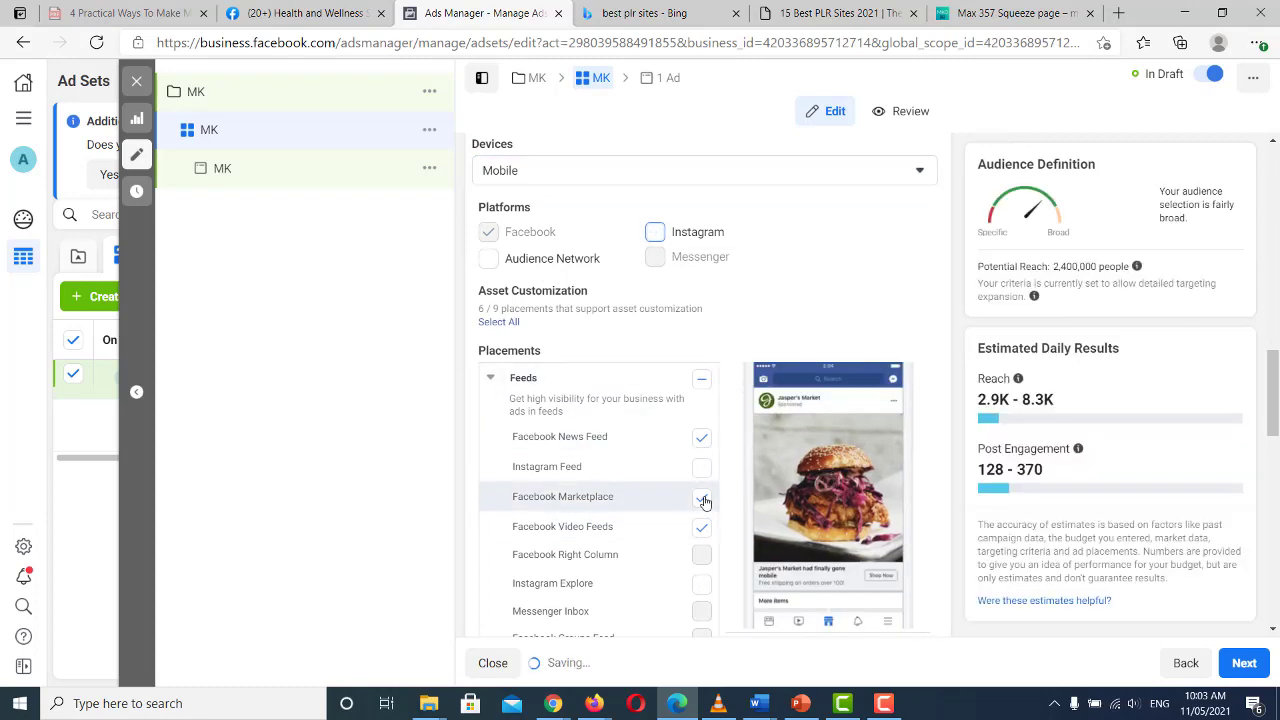
- Remove Marketplace, Video Feeds, In-Stream, Search and In-Article, leaving only Facebook News Feed
left_click(701, 497)
left_click(701, 527)
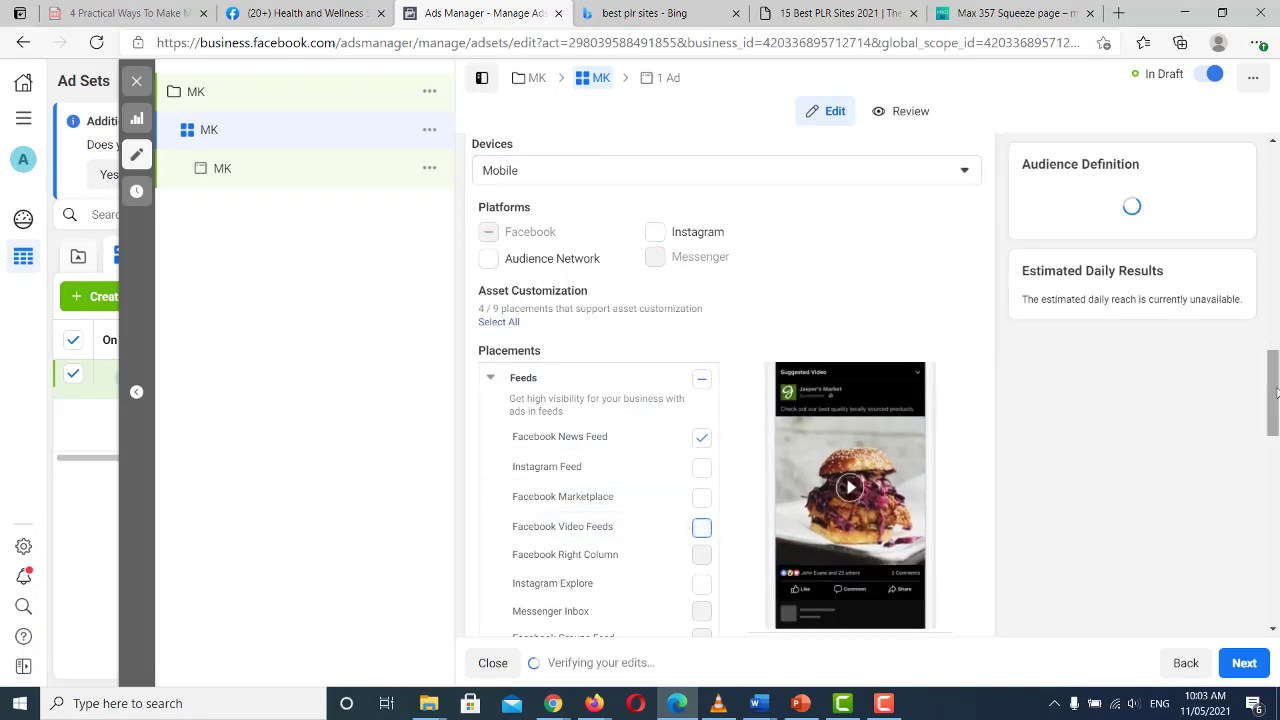
scroll(703, 358, "down", 3)
scroll(703, 358, "down", 2)
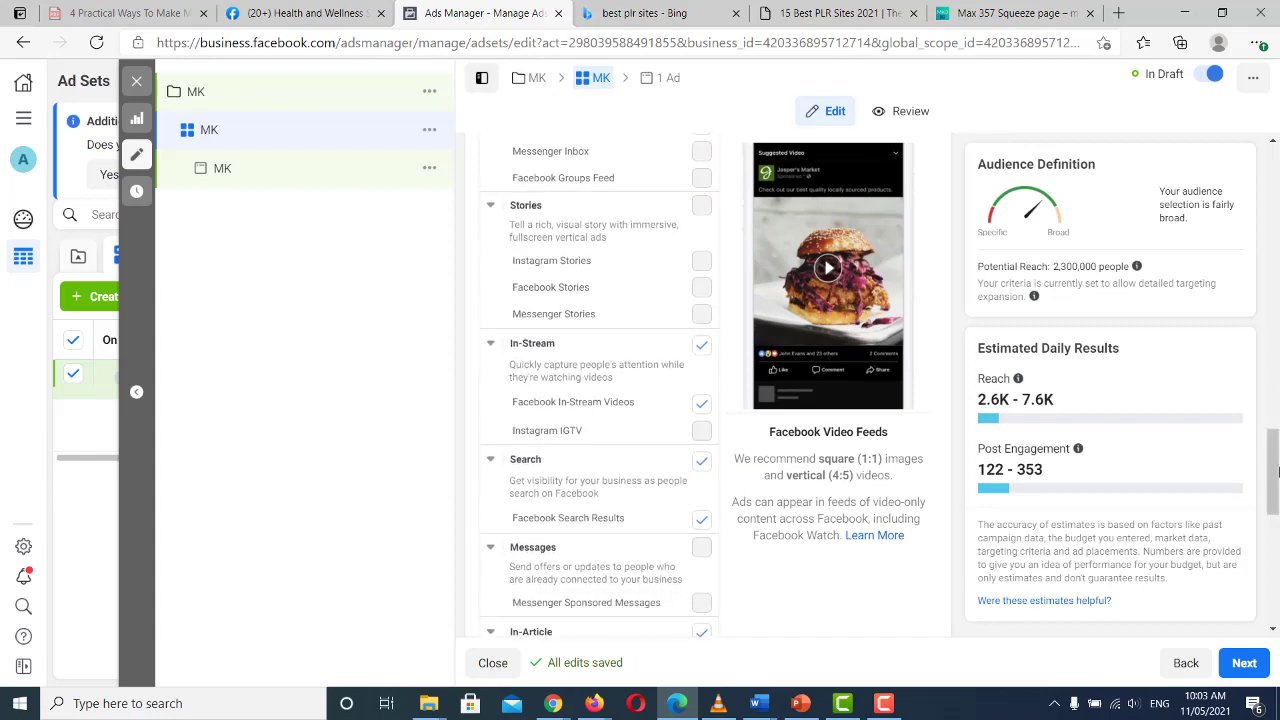
left_click(701, 344)
left_click(701, 460)
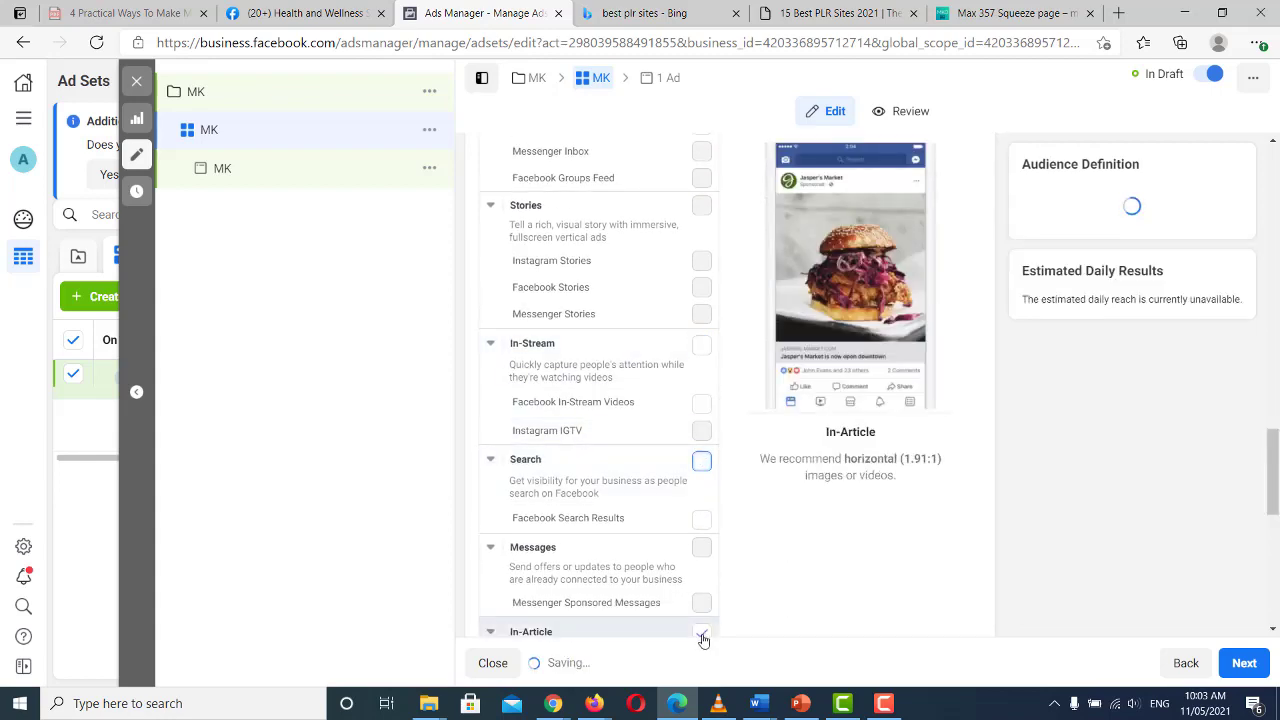
left_click(703, 632)
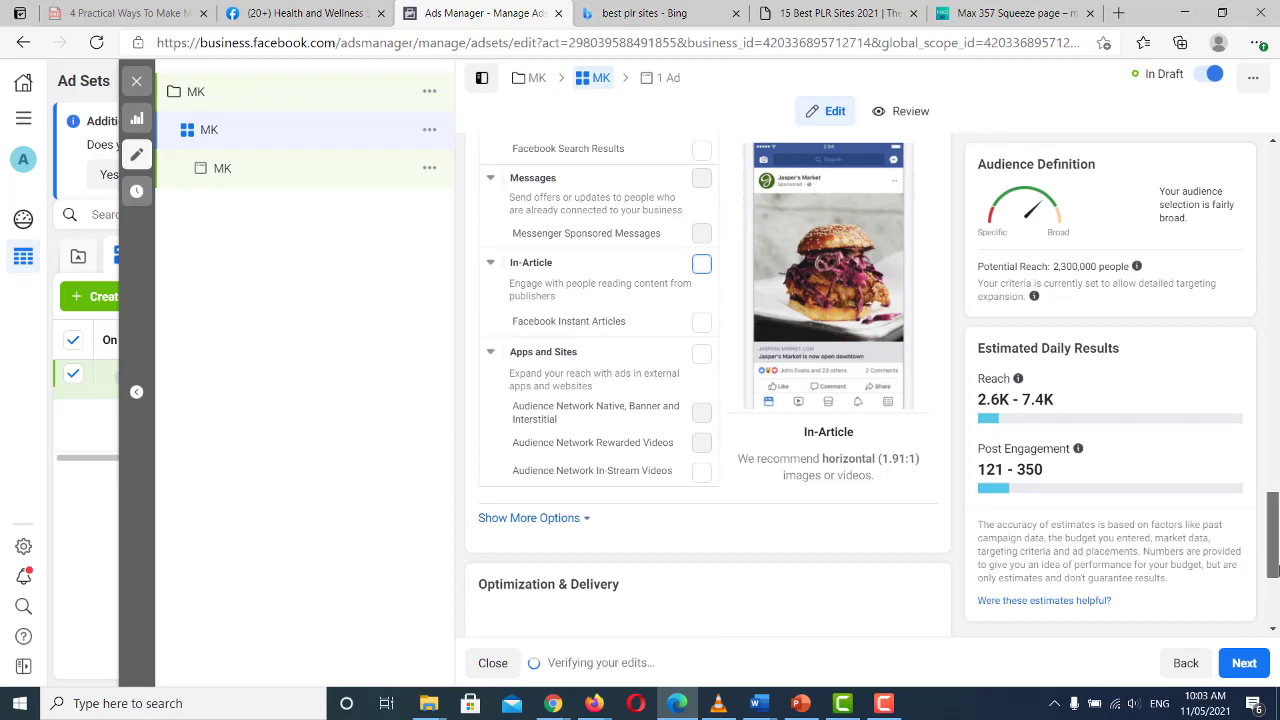
left_click_drag(1274, 503, 1274, 443)
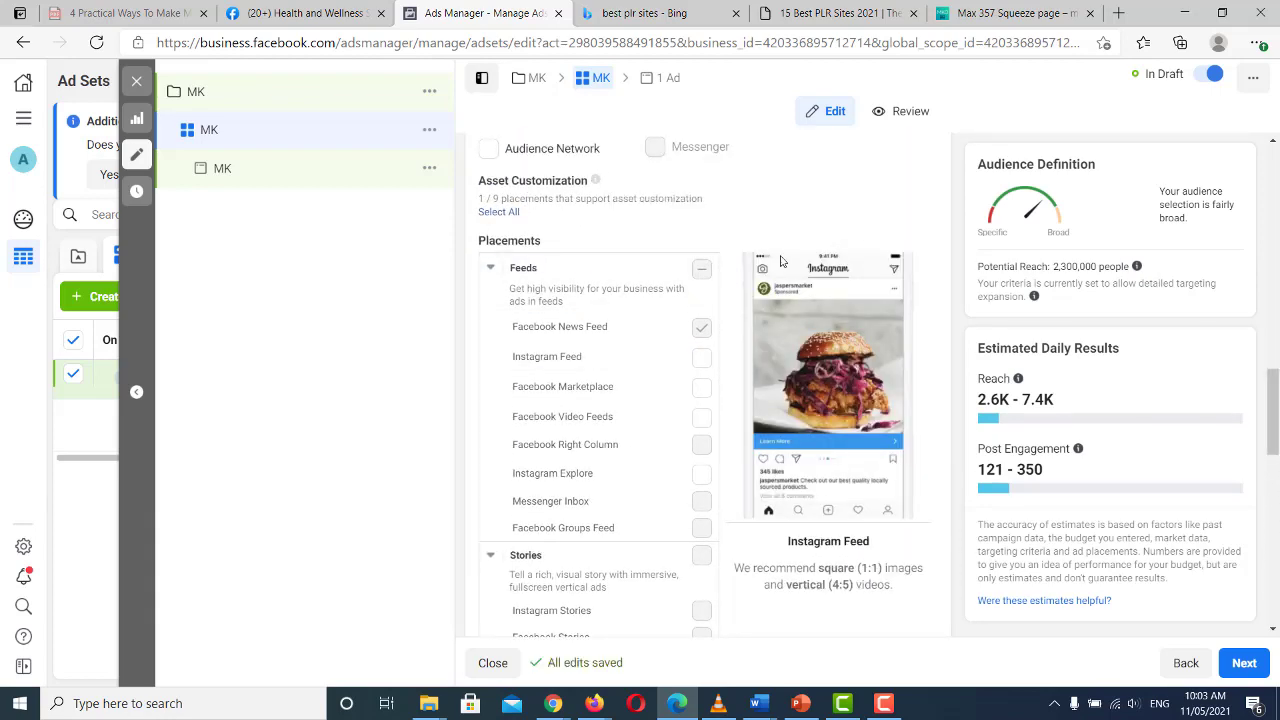
left_click_drag(1274, 410, 1274, 580)
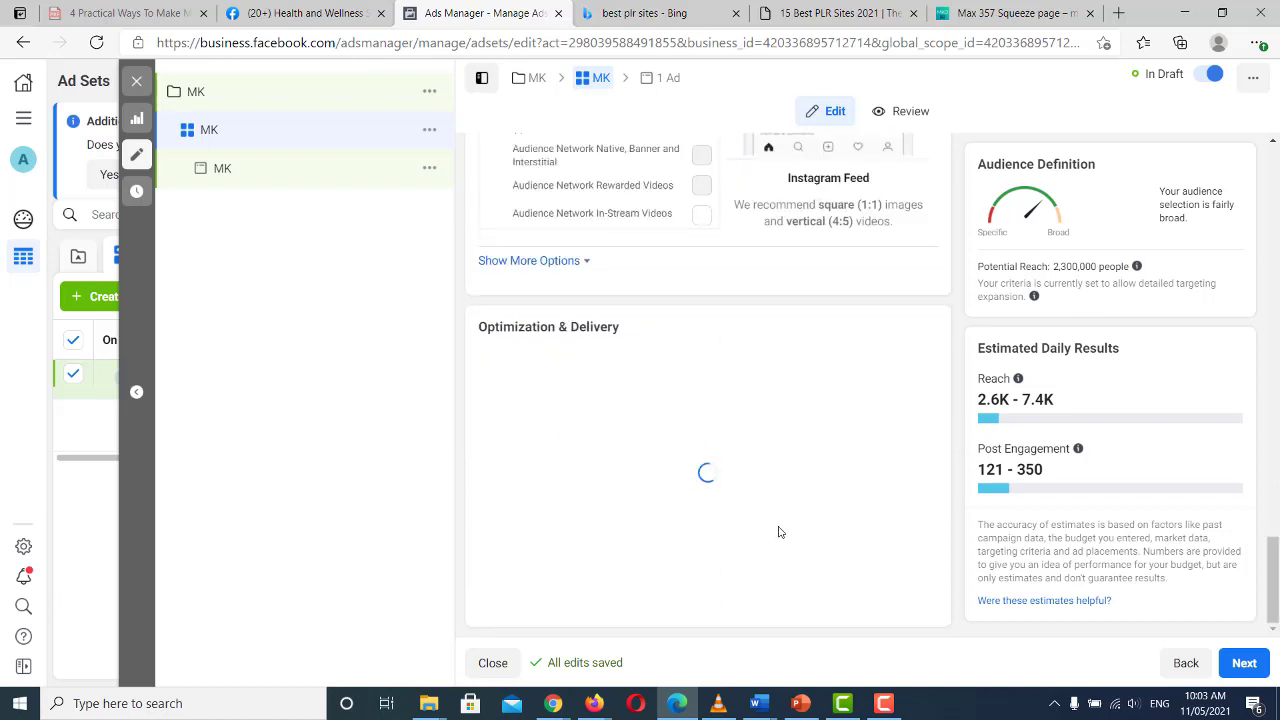
- Move on to the ad and set its Facebook Page to Health and Wellness Shop
left_click(1245, 665)
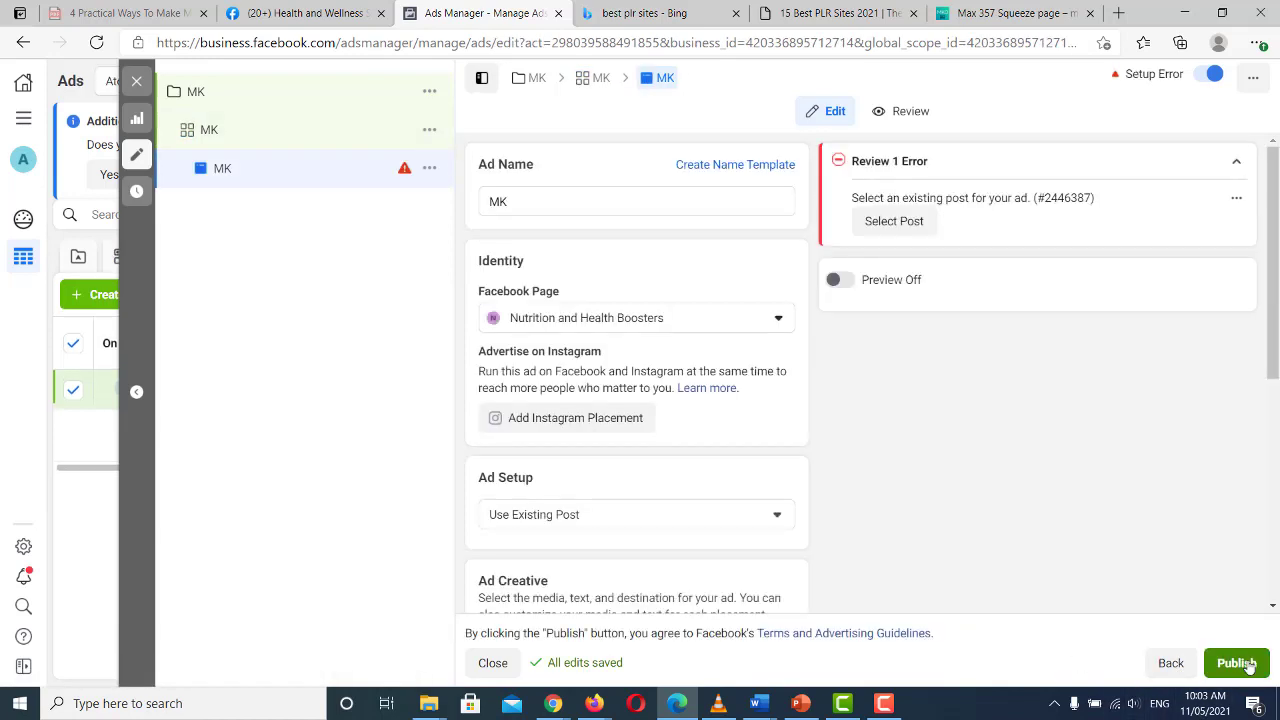
left_click(693, 318)
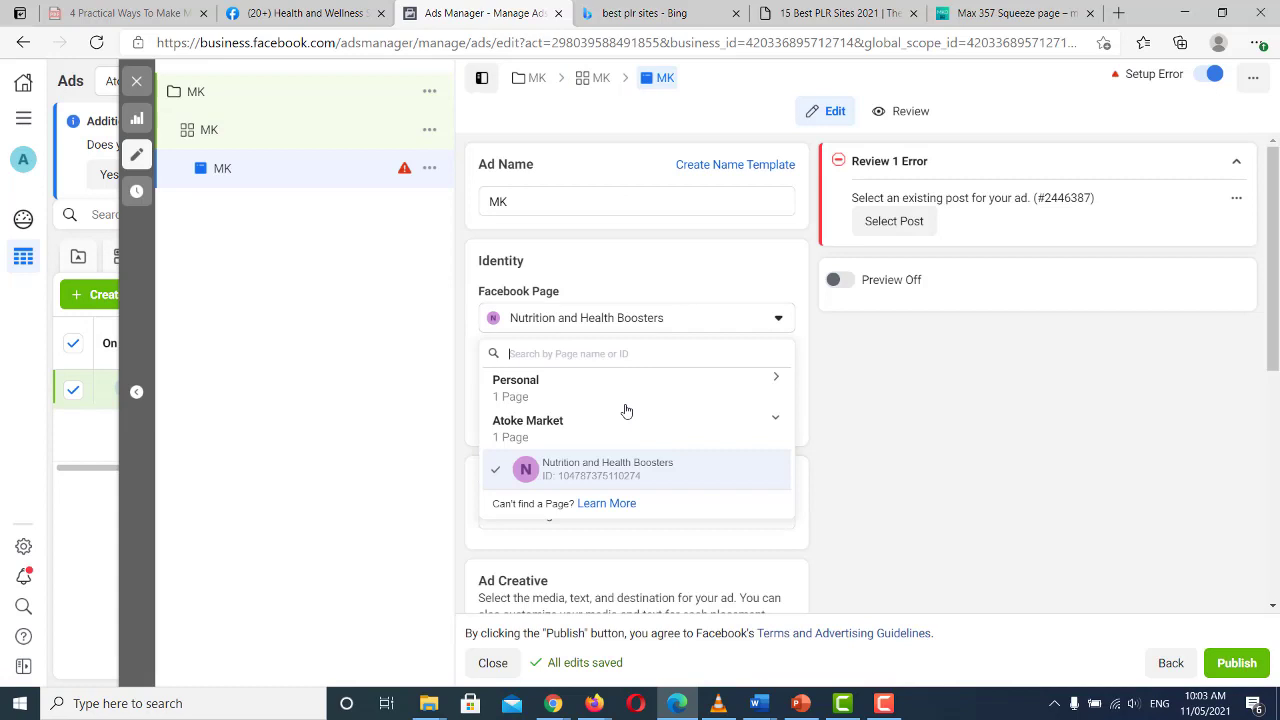
left_click(621, 387)
left_click(604, 422)
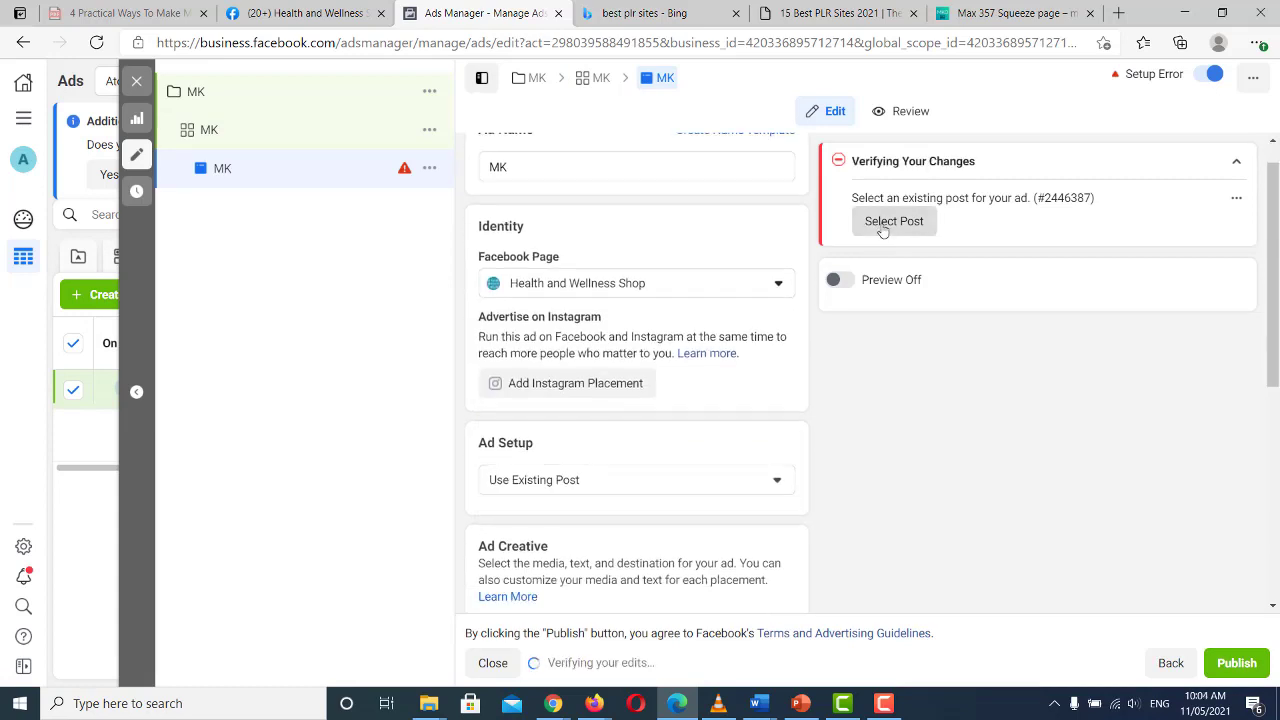
- Use the existing PROVEN AND EFFECTIVE FOR SKIN CARE video post as the ad
left_click(580, 177)
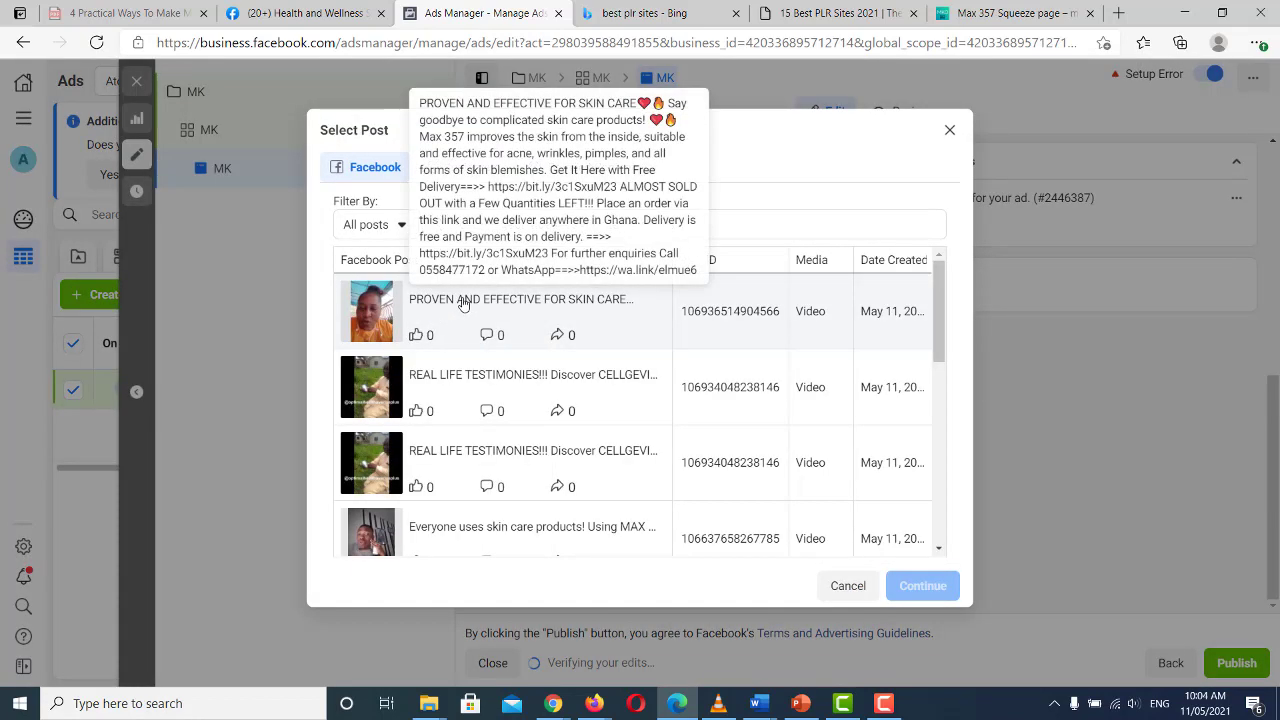
left_click(463, 304)
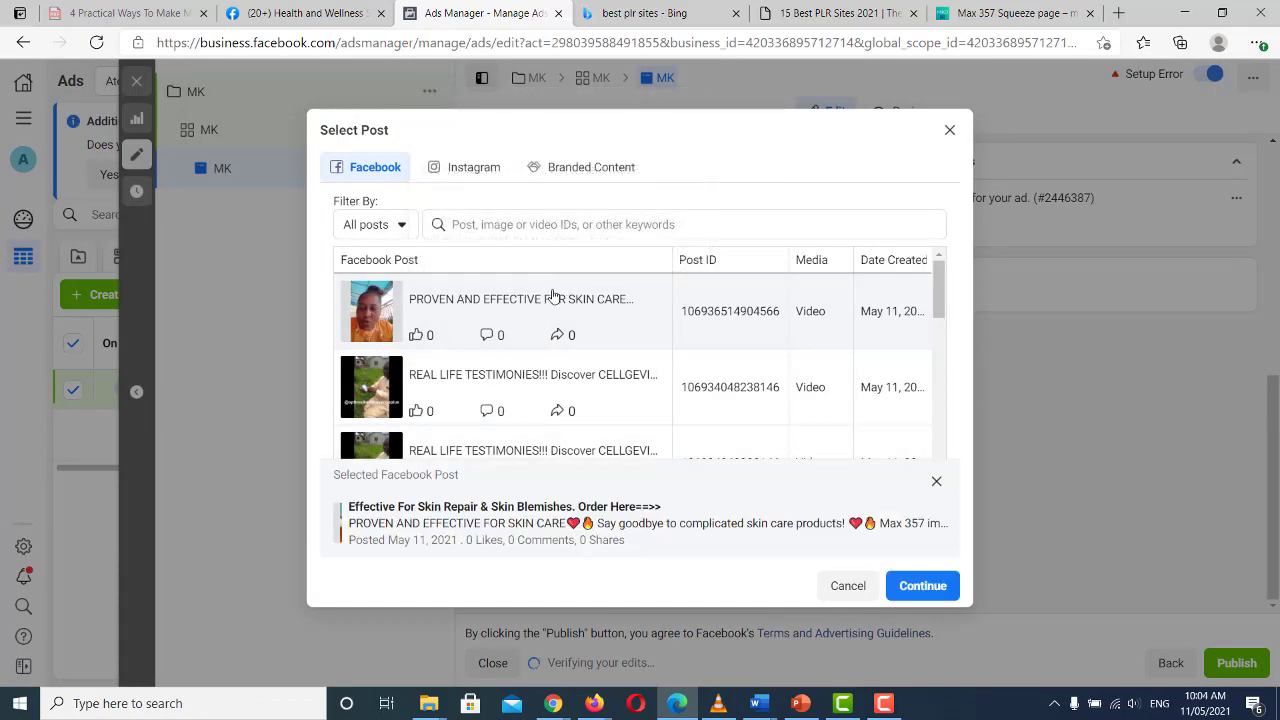
left_click(920, 587)
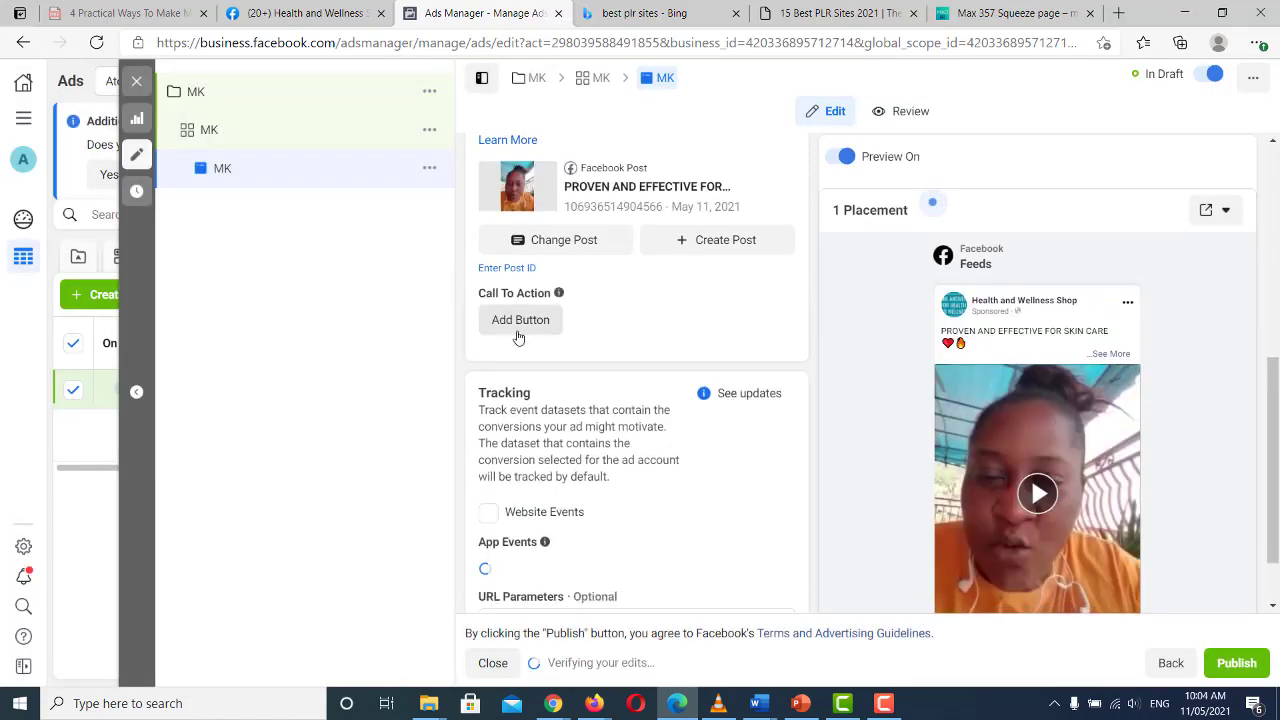
- Add a Shop Now call-to-action button and paste into its Website URL field
left_click(518, 320)
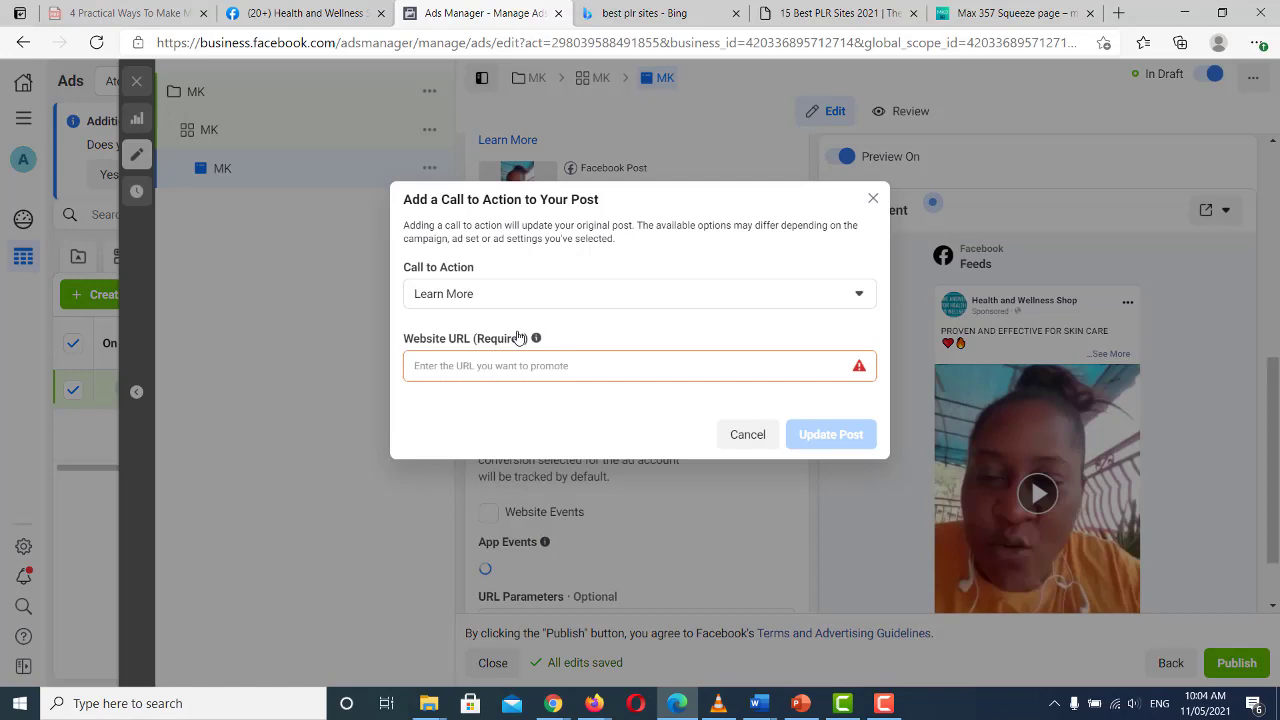
left_click(574, 294)
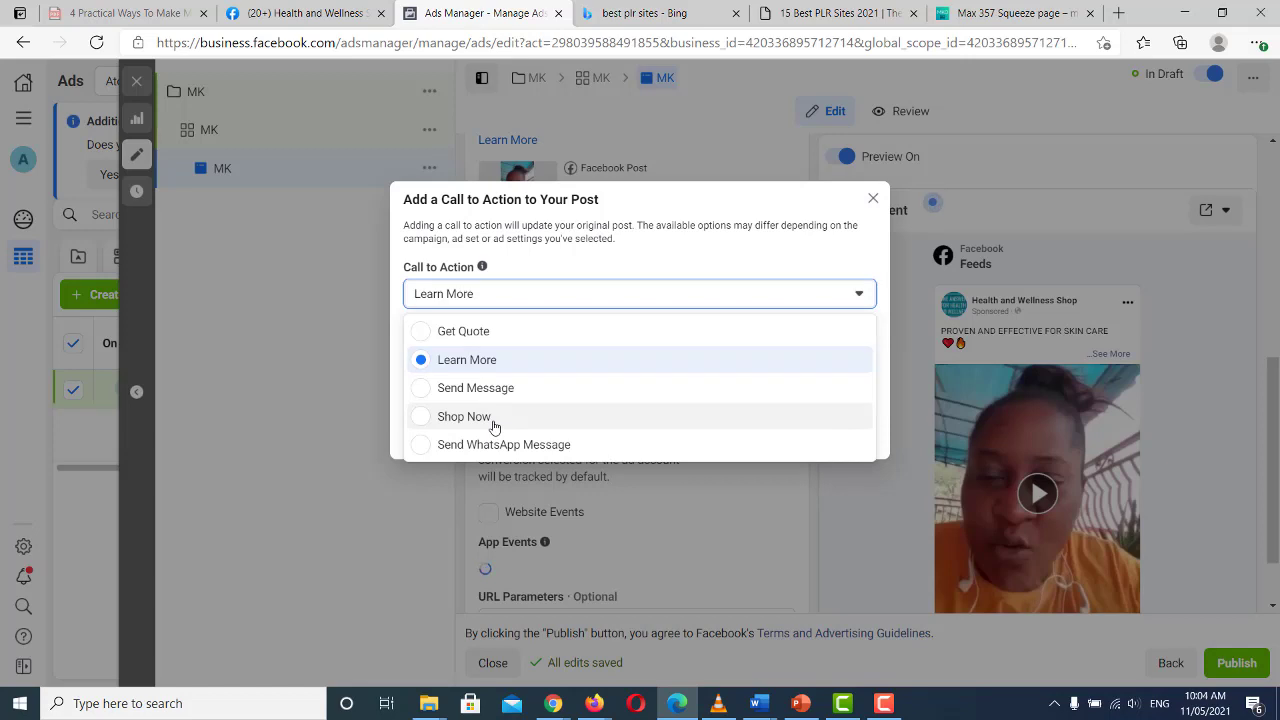
left_click(494, 427)
left_click(587, 363)
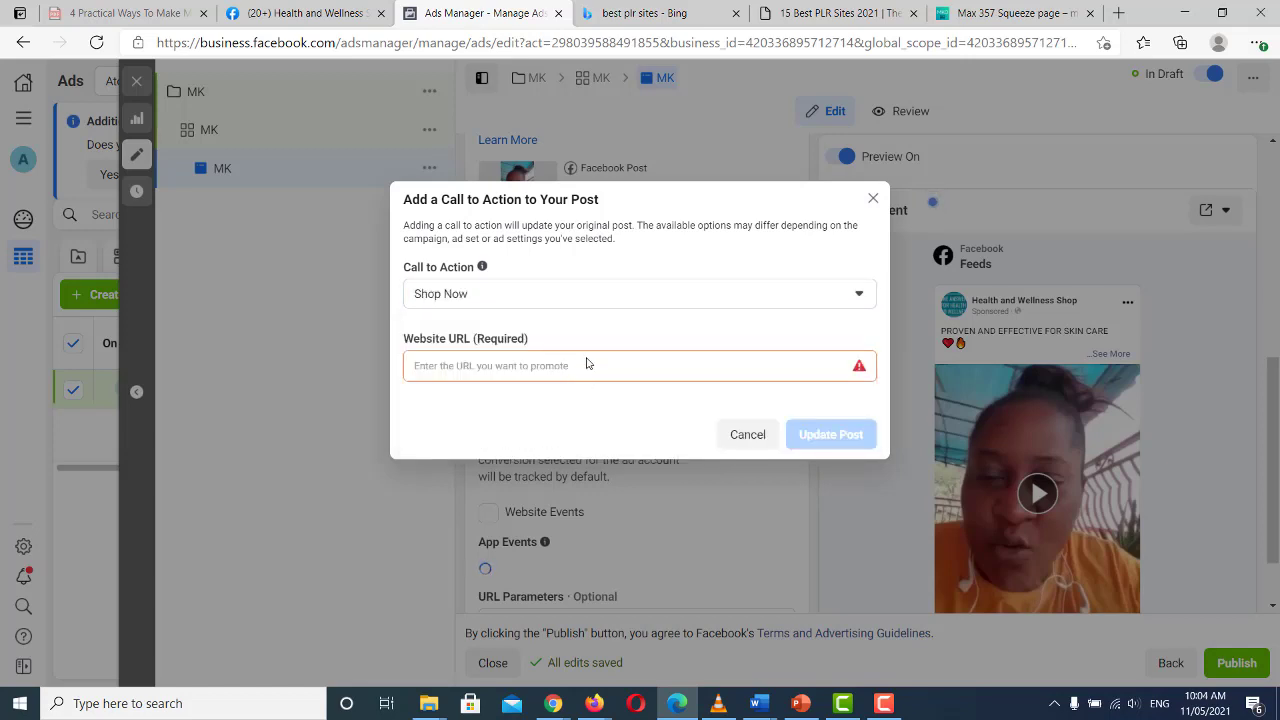
left_click(566, 370)
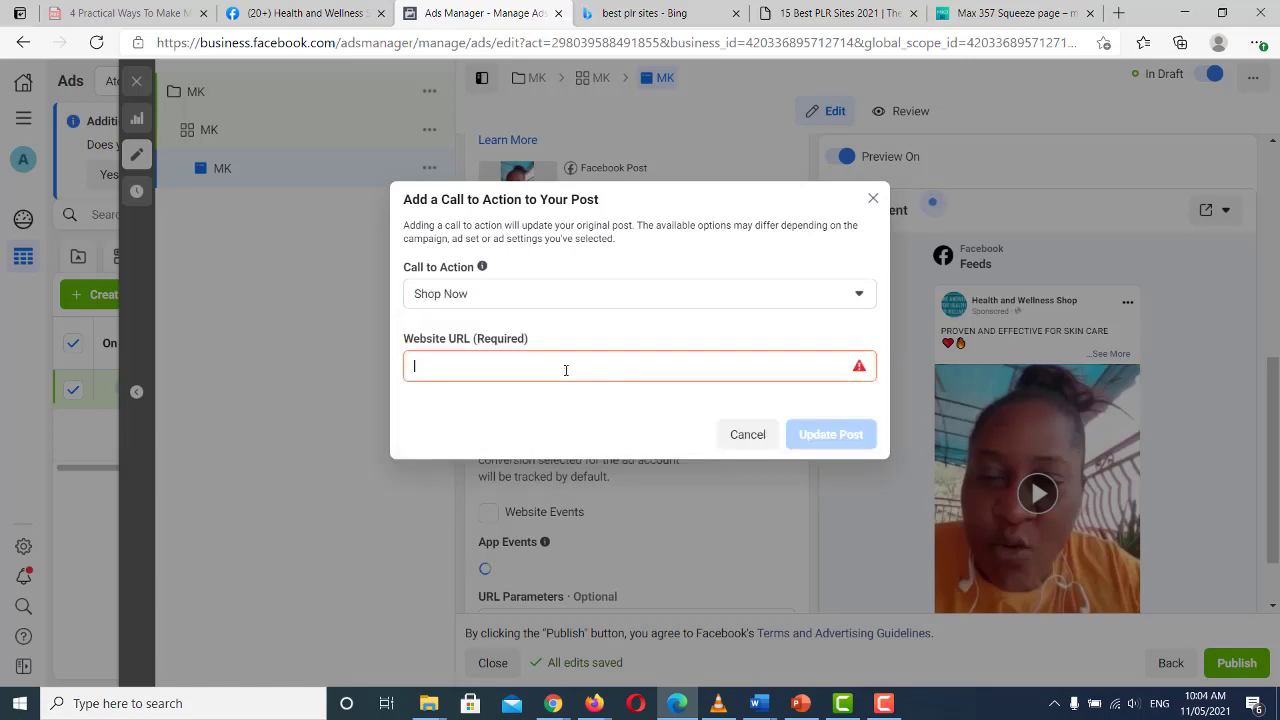
key("ctrl+v")
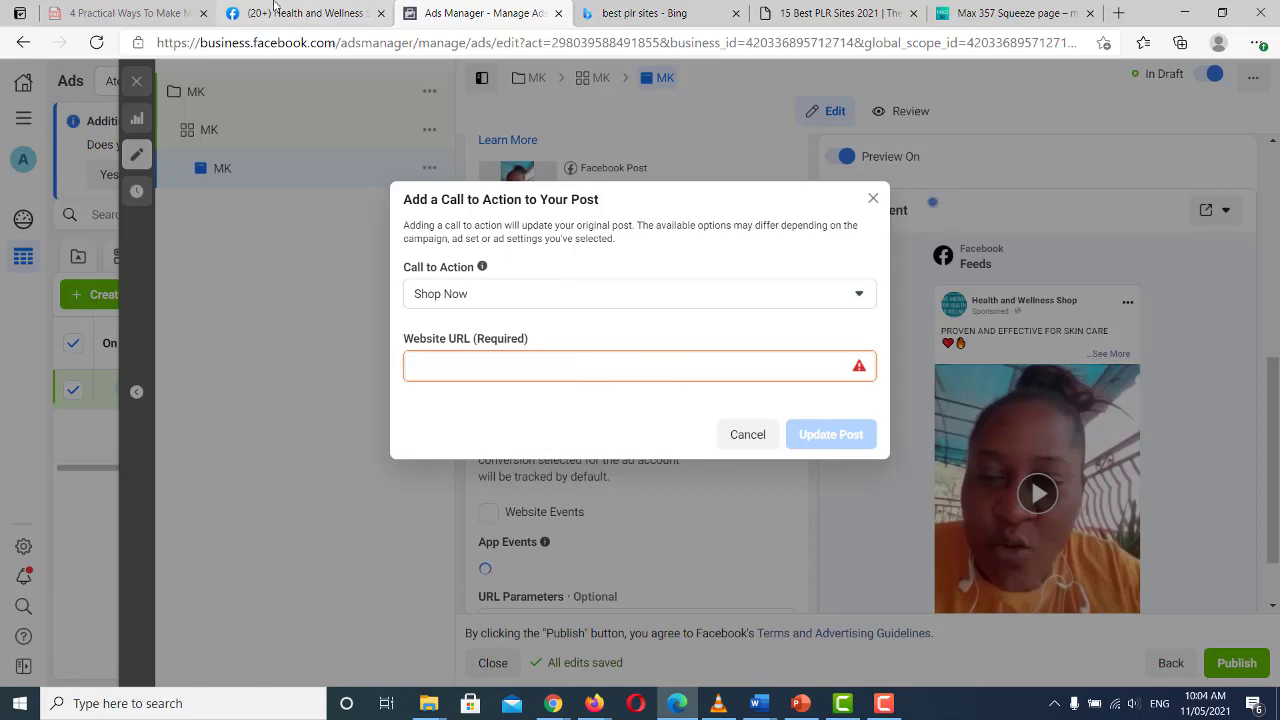
- Reload the Health and Wellness Shop page, expand the newest skin-care post and select its bit.ly link
left_click(305, 13)
scroll(1278, 460, "down", 5)
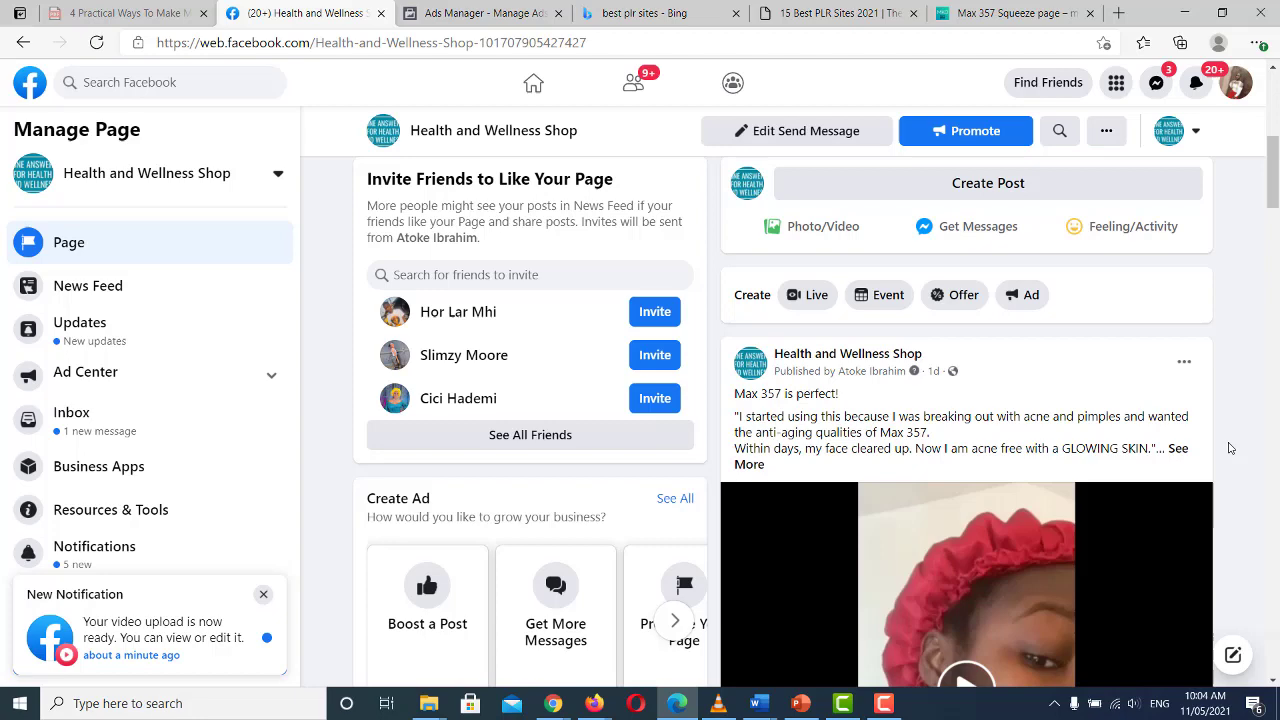
left_click(1180, 450)
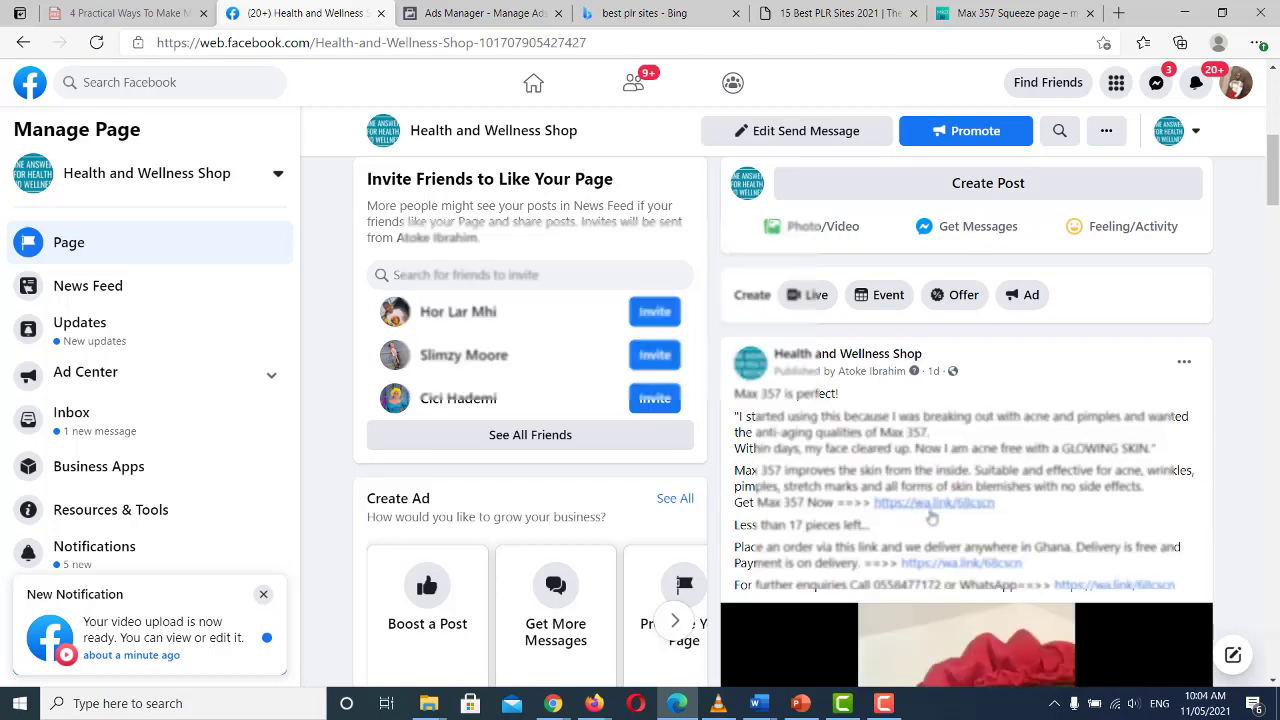
left_click(96, 42)
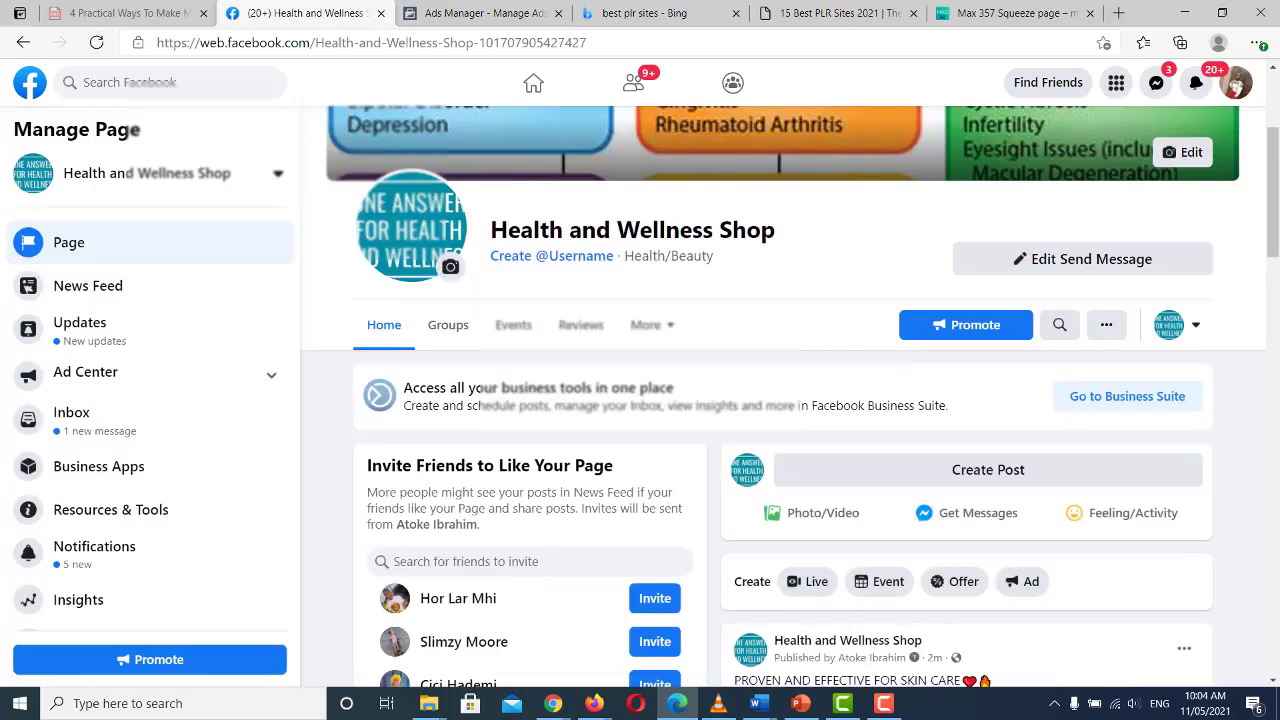
scroll(902, 244, "down", 5)
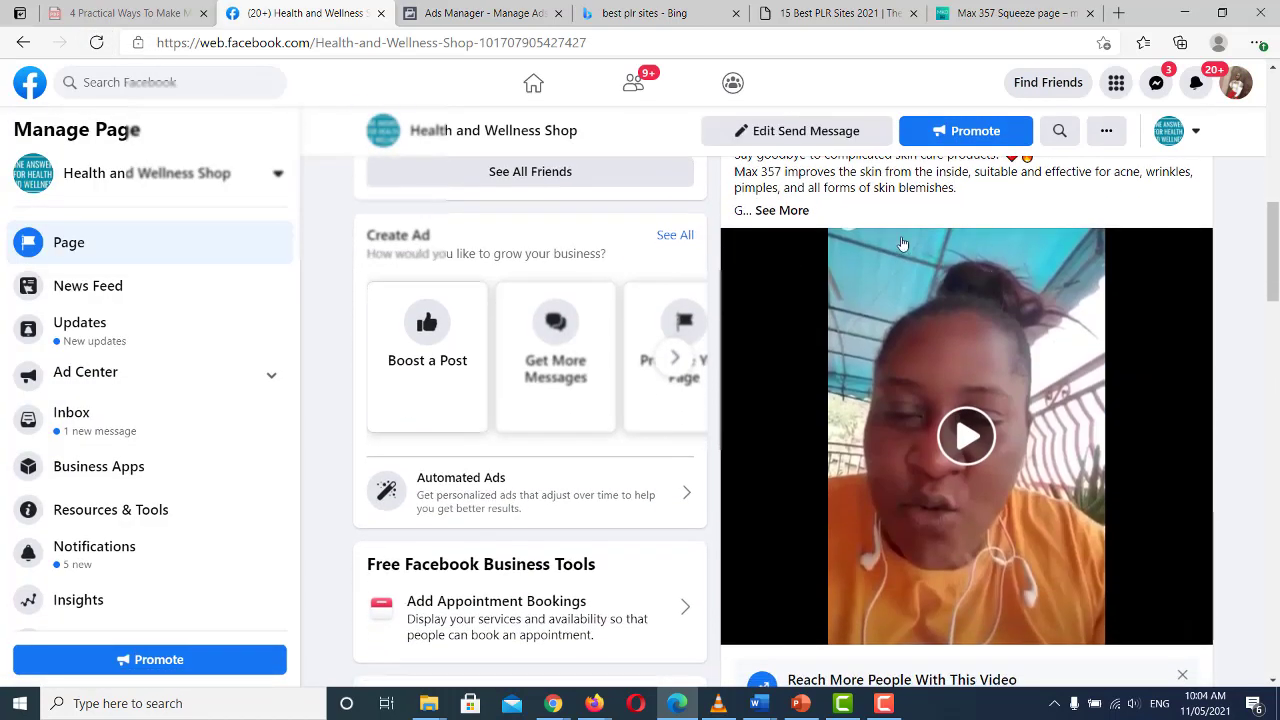
left_click(790, 212)
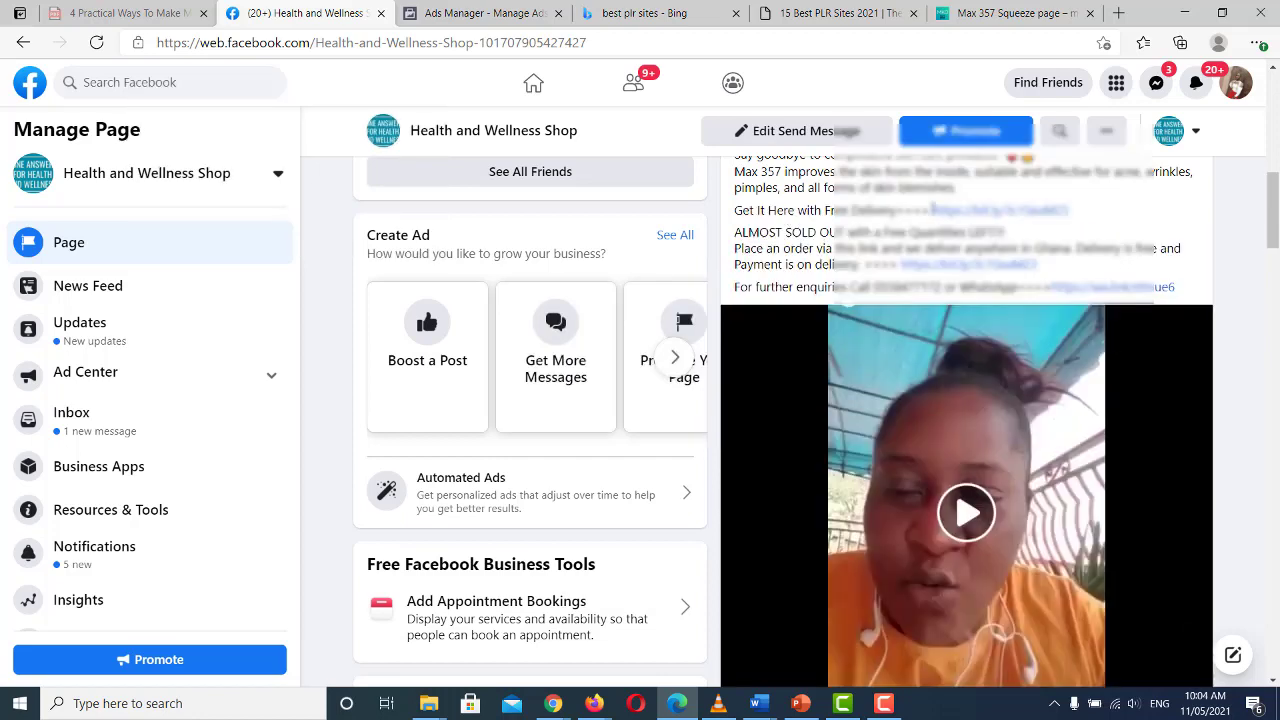
left_click_drag(928, 210, 1078, 212)
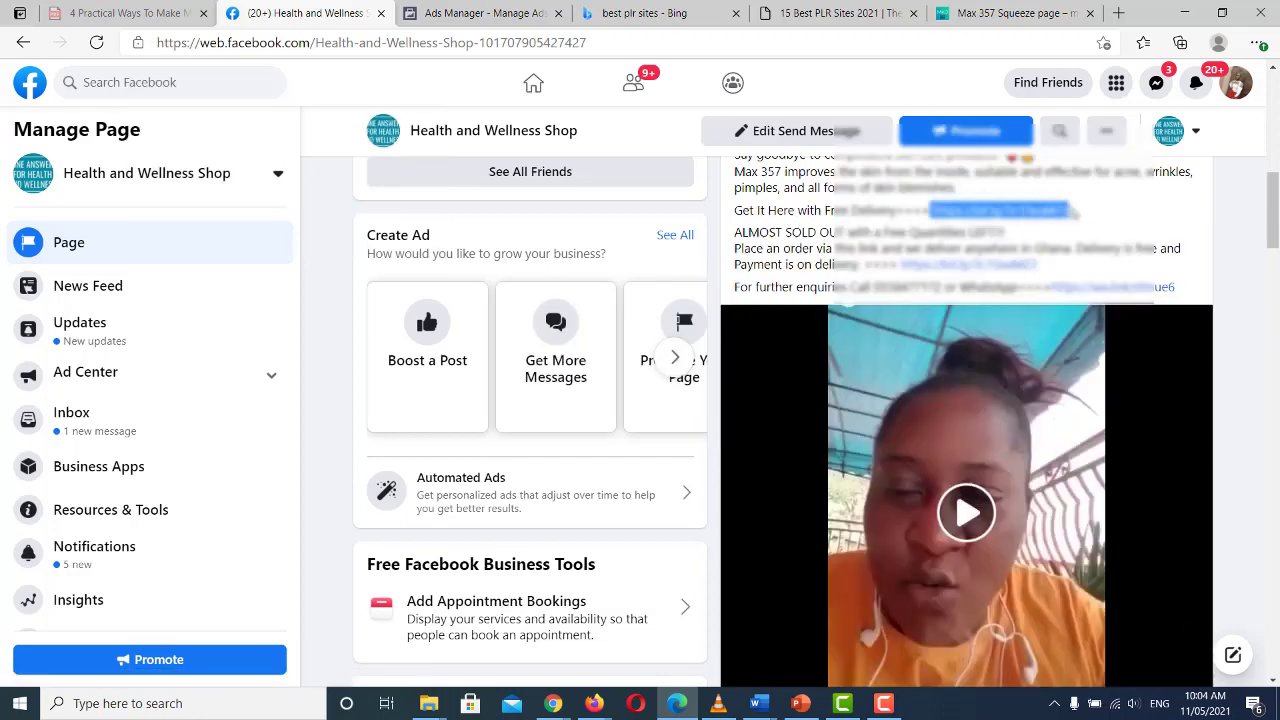
- Paste the bit.ly link as the Shop Now website URL, update the post and publish MK
left_click(541, 6)
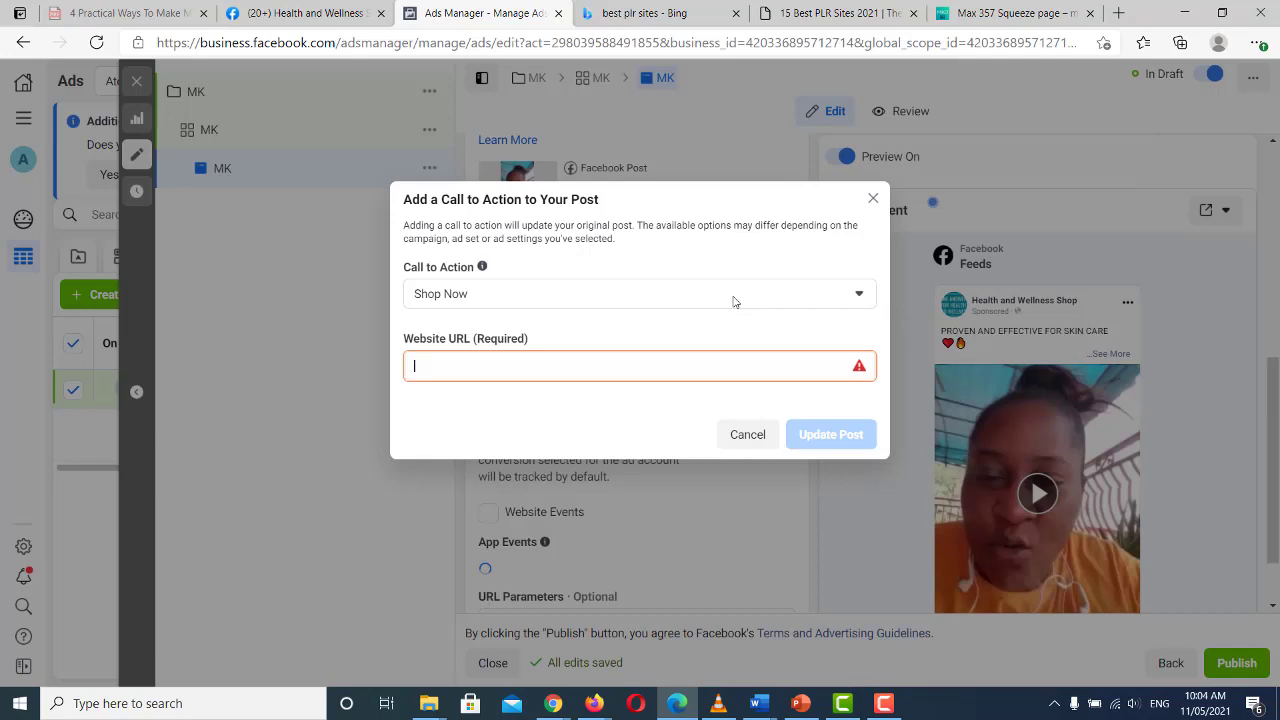
left_click(697, 365)
type("https://bit.ly/3c1SxuM23")
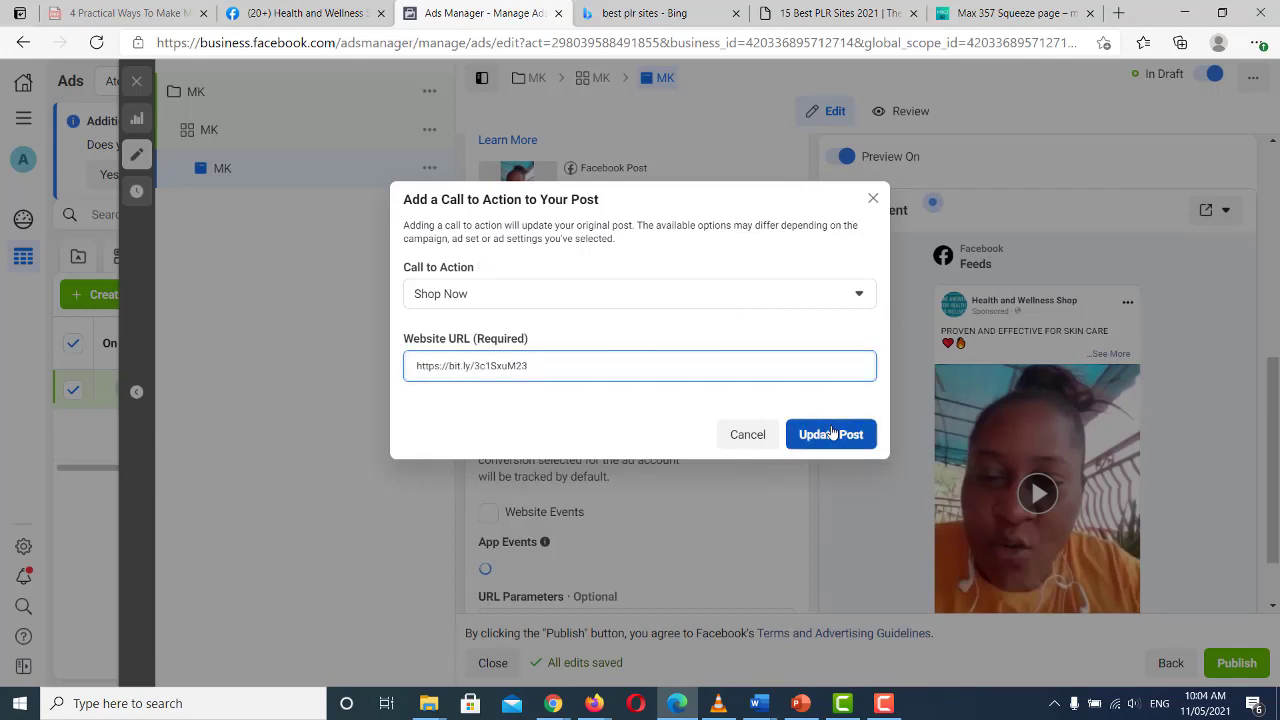
left_click(832, 434)
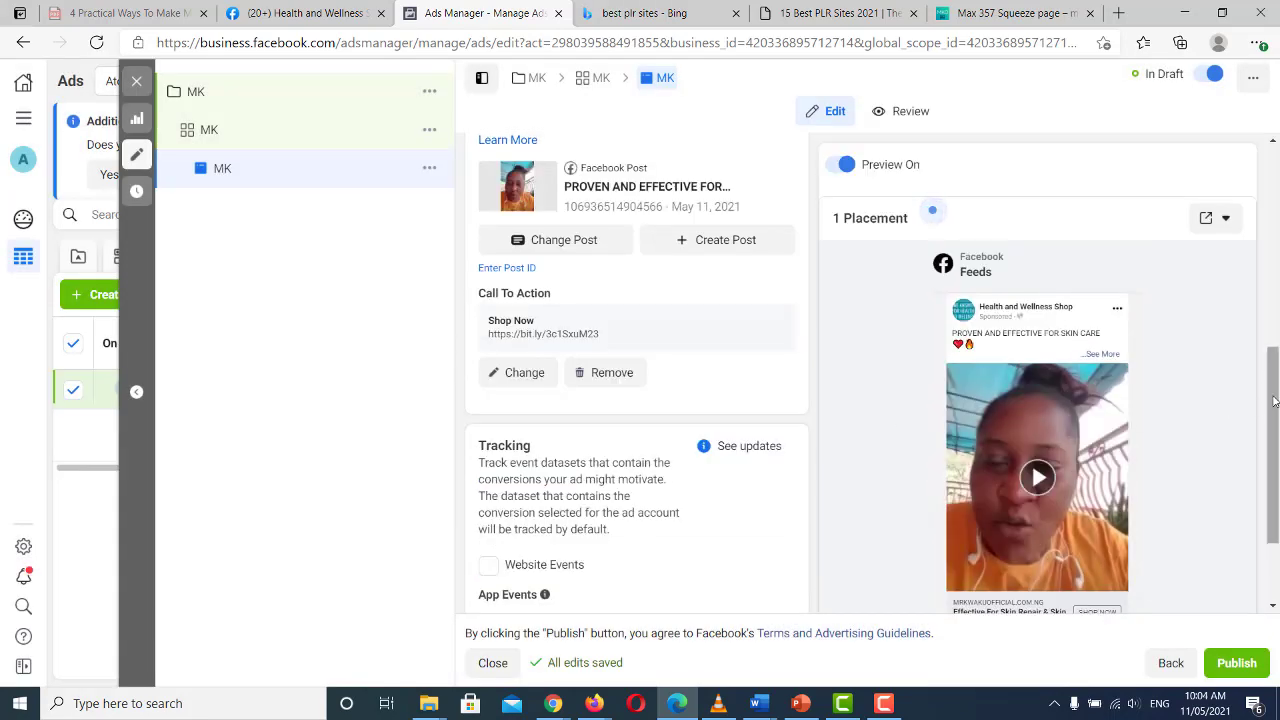
left_click_drag(1276, 404, 1276, 462)
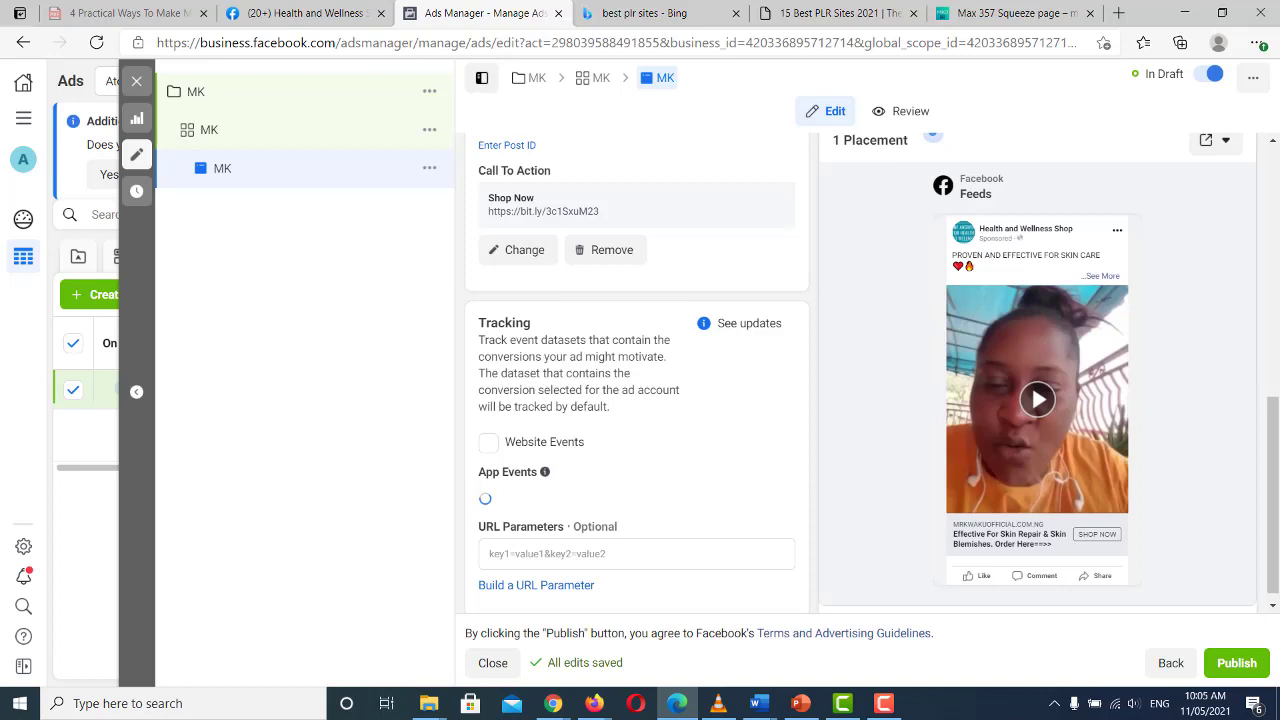
left_click(1220, 664)
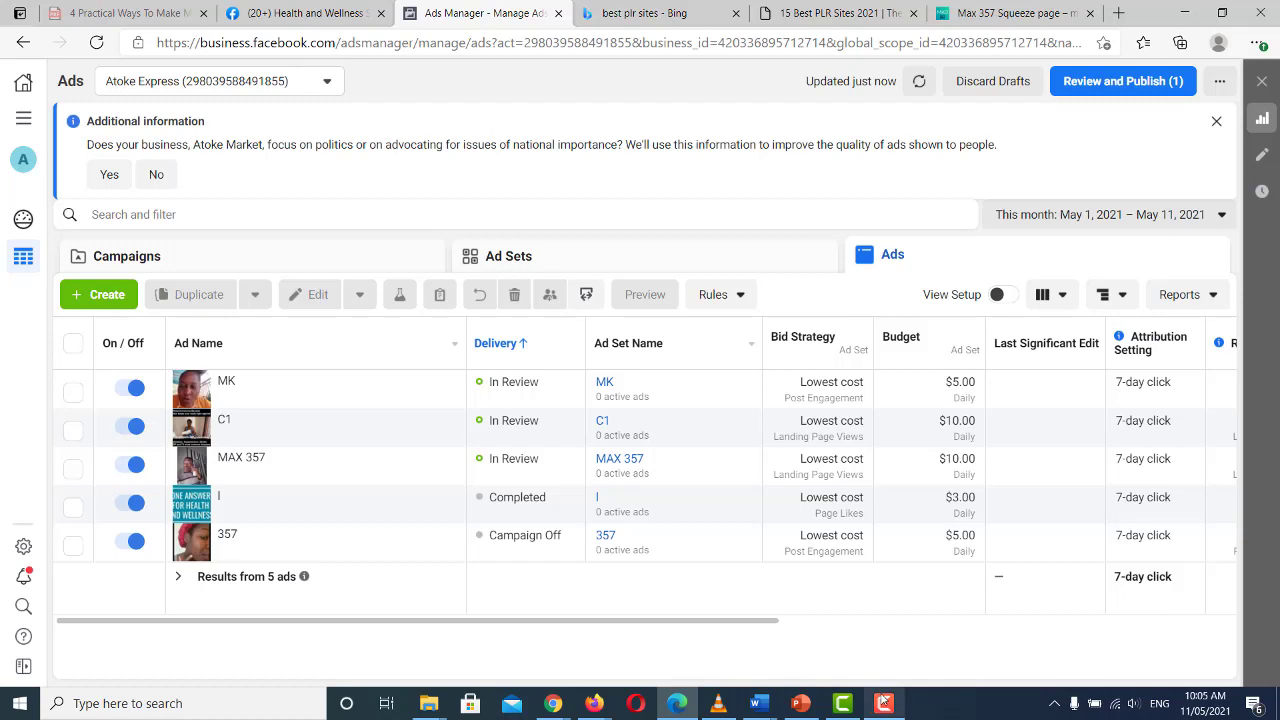
- Check that the MK ad shows In Review in the ads list after publishing
left_click(884, 703)
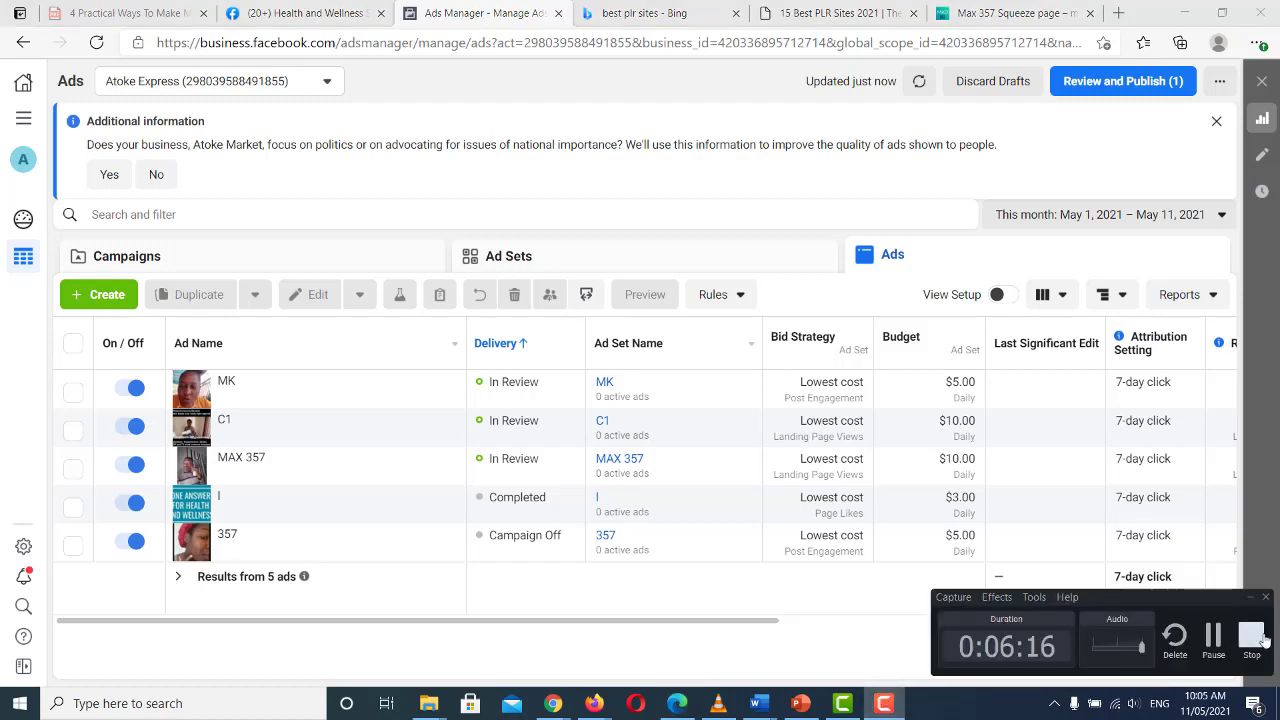